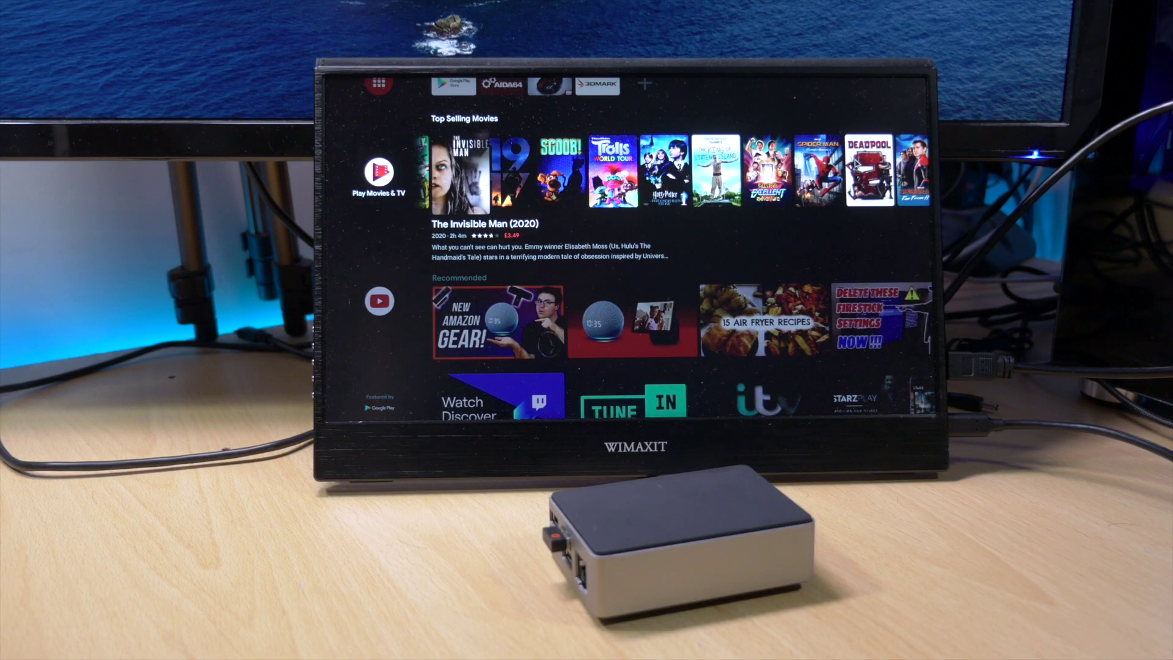
# Open Trolls World Tour from Top Selling Movies, view related movies, then return home.
pyautogui.press('Right')
pyautogui.press('Right')
pyautogui.press('Right')
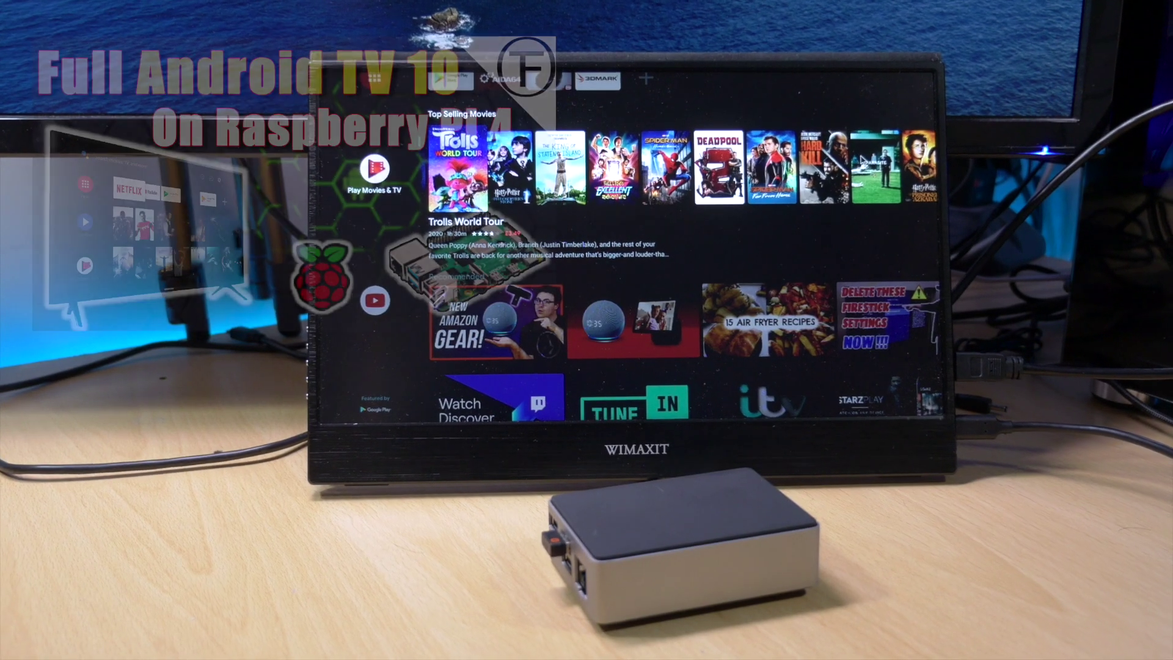
pyautogui.press('Return')
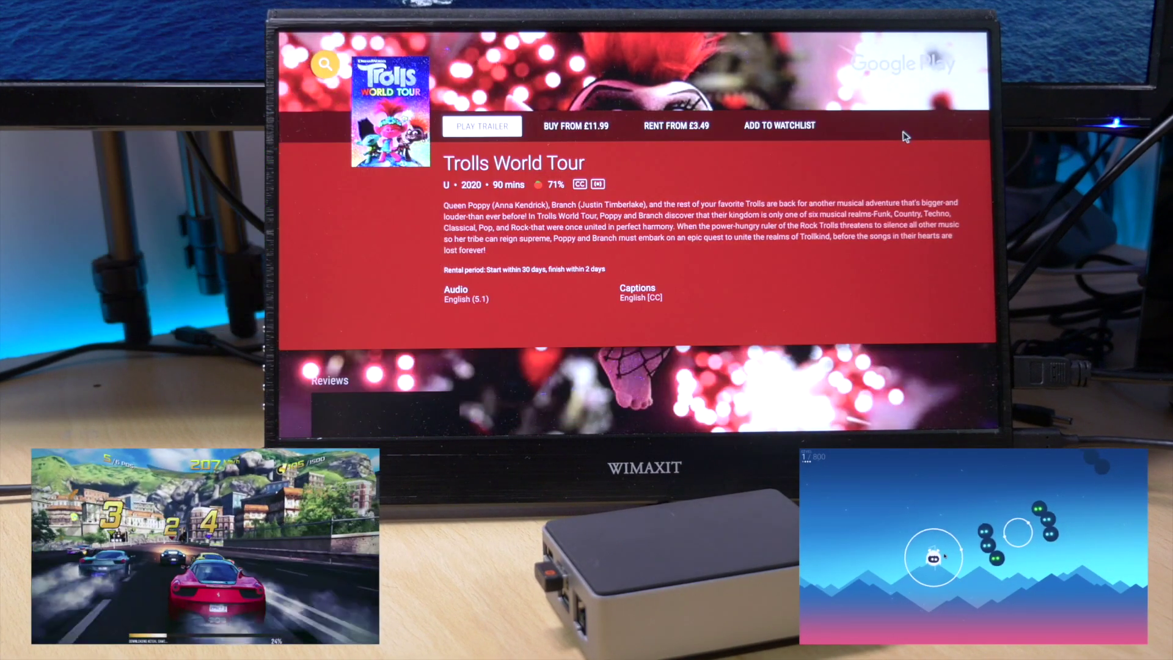
pyautogui.press('Down')
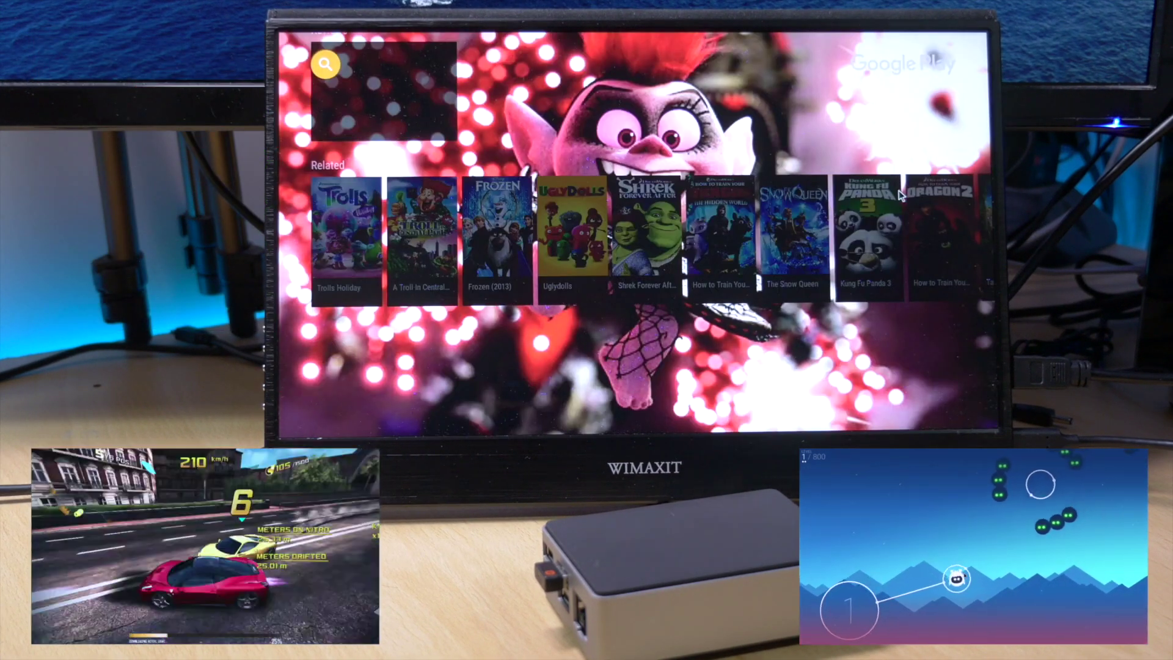
pyautogui.press('Up')
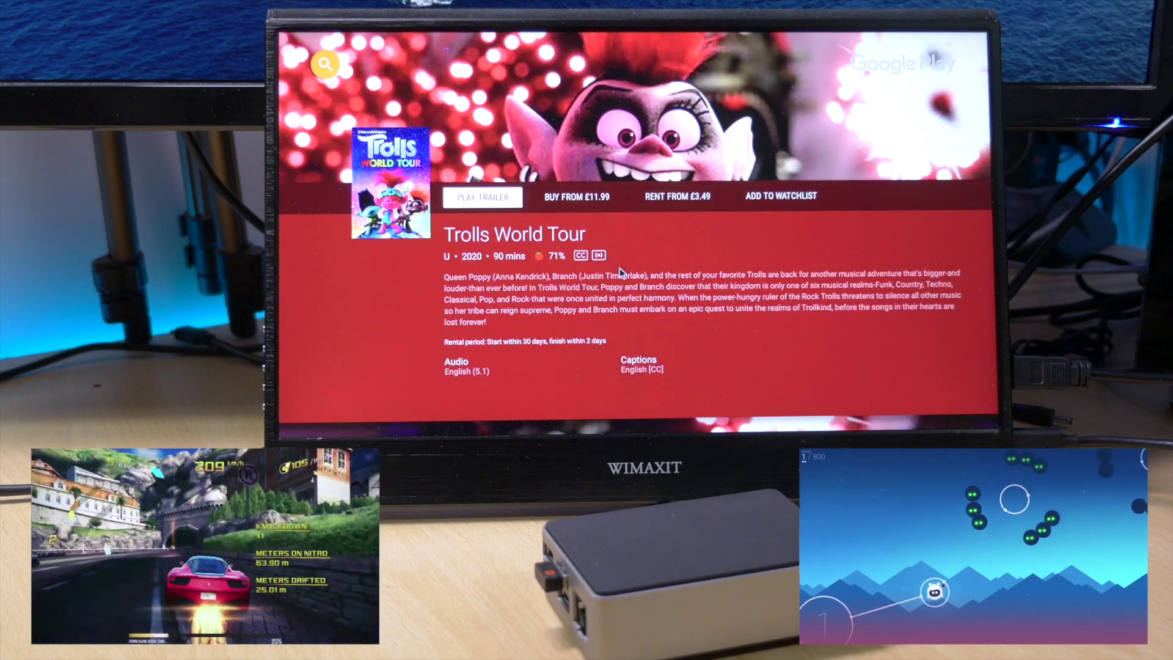
pyautogui.press('Escape')
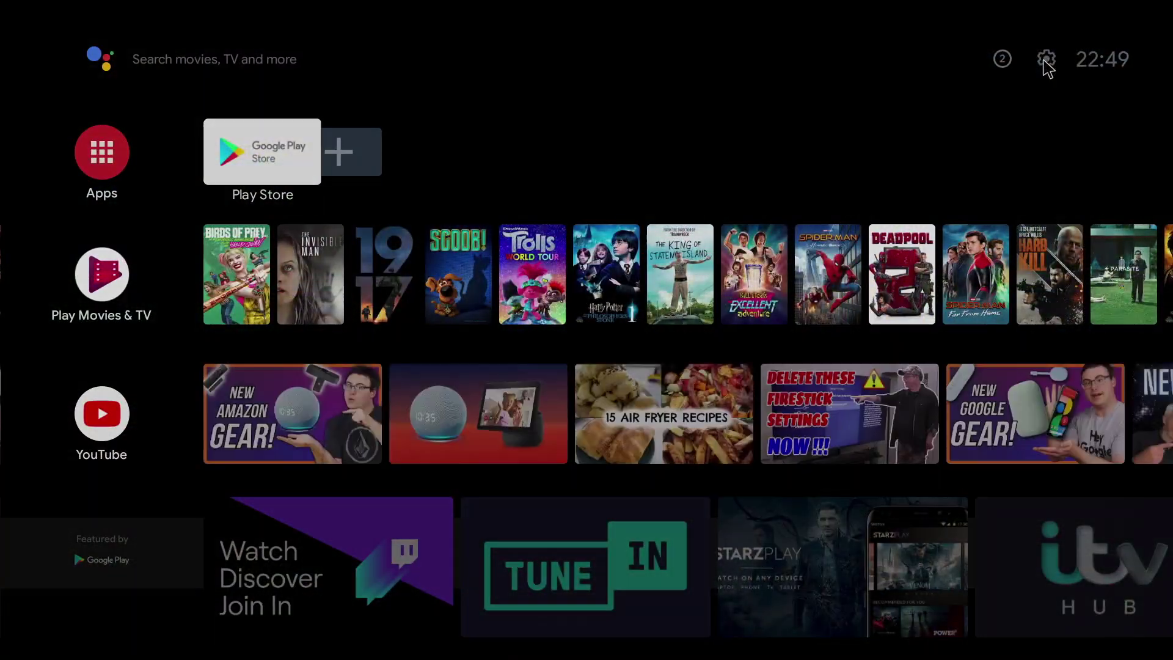
# Check Settings > Device Preferences > About, showing Raspberry Pi 4 with LineageOS 17.1.
pyautogui.click(1042, 60)
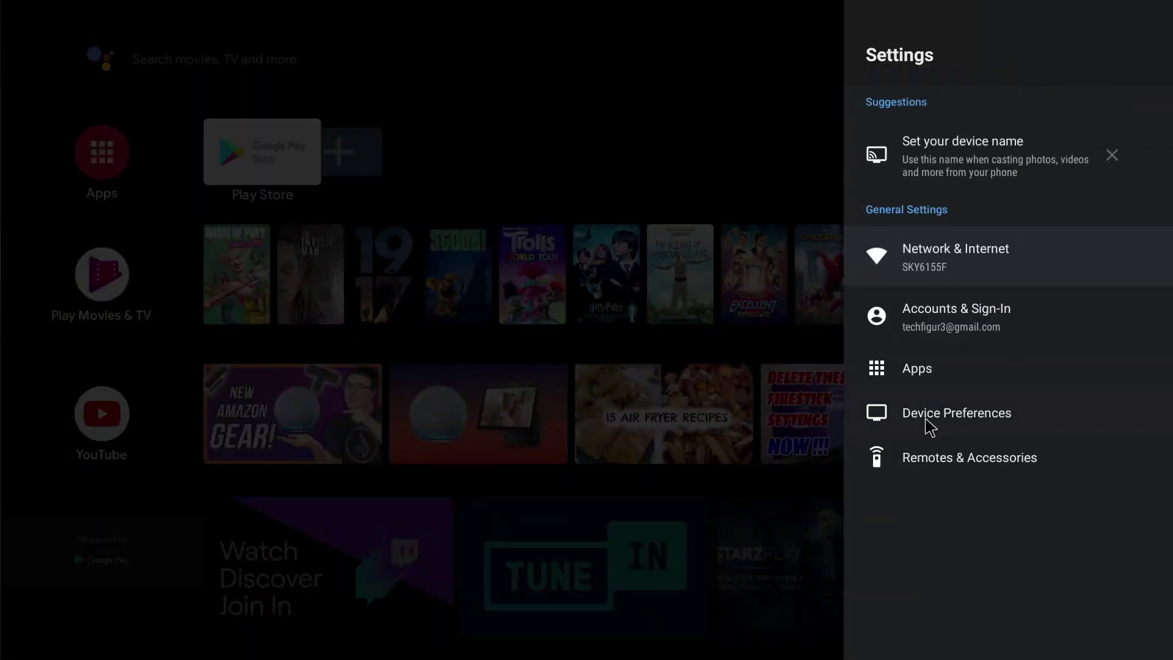
pyautogui.click(927, 425)
pyautogui.click(941, 111)
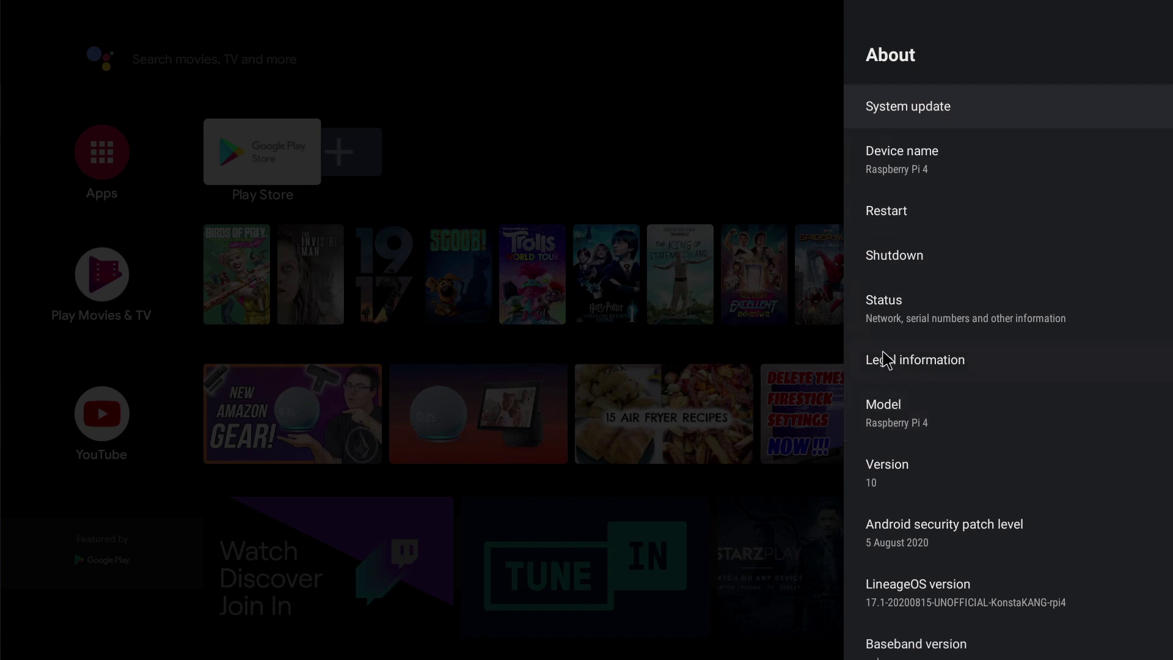
pyautogui.press('Escape')
pyautogui.press('Escape')
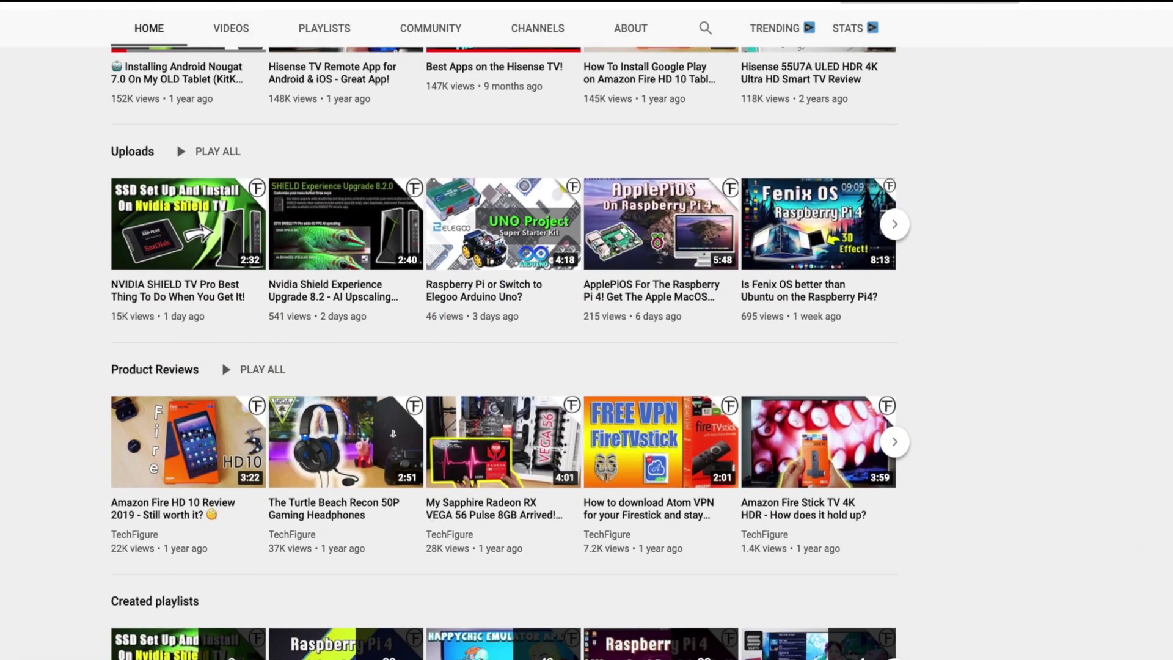
# Scroll to the top of the TechFigure page, subscribe, and open the bell notification options.
pyautogui.scroll(1, 586, 329)
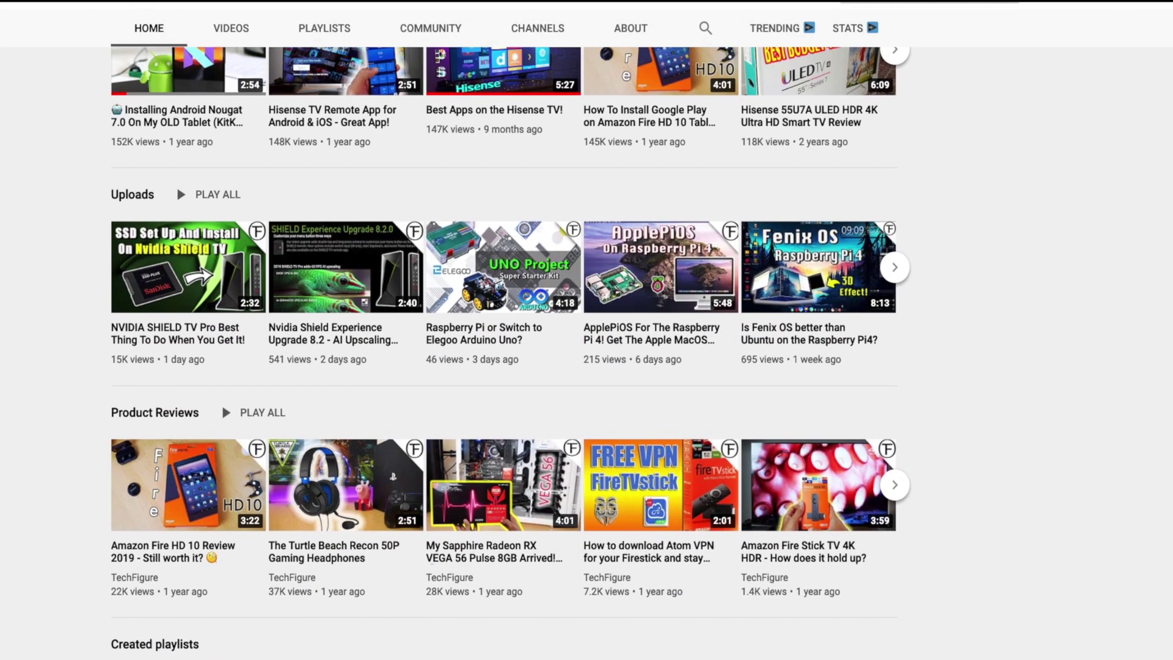
pyautogui.scroll(4, 586, 330)
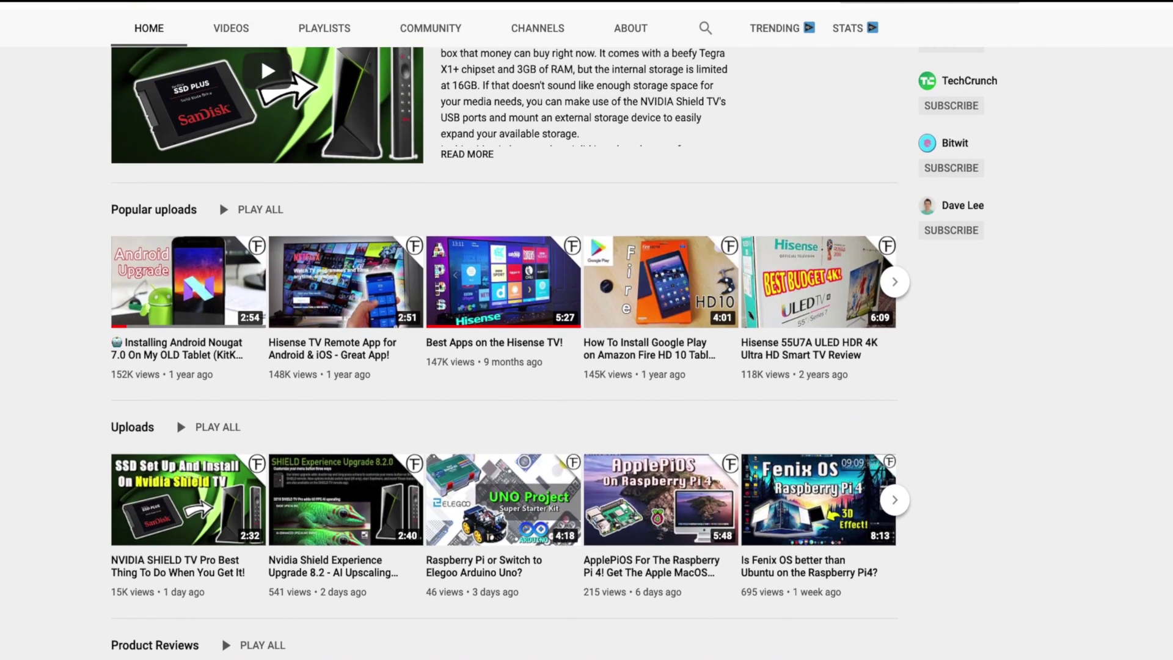
pyautogui.scroll(4, 586, 330)
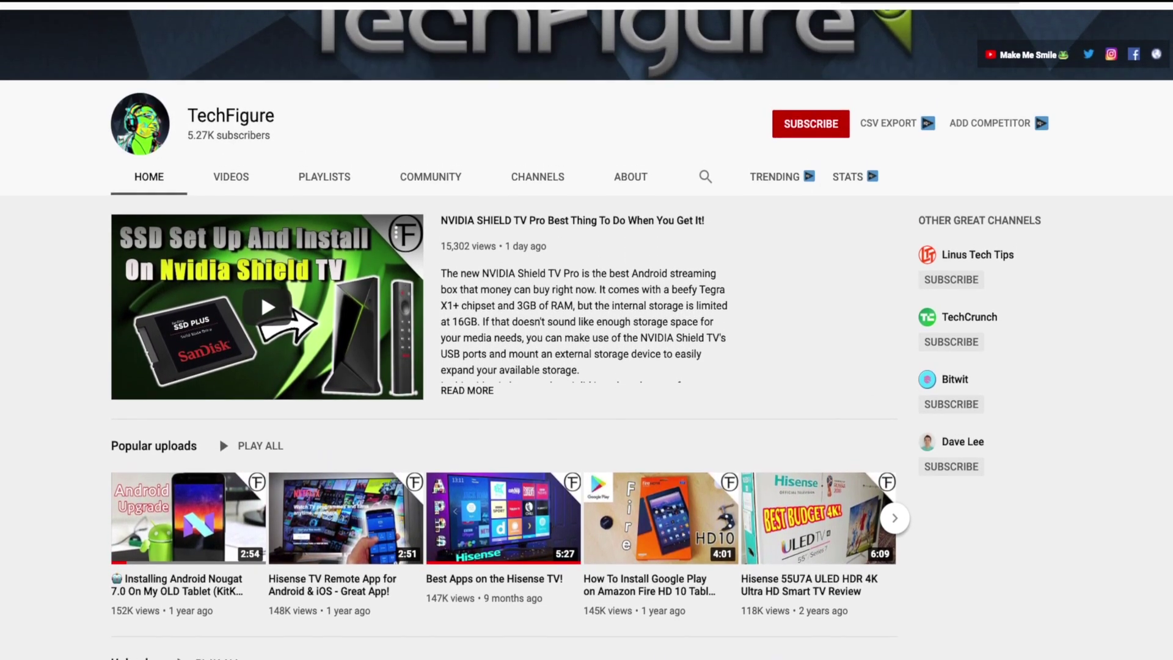
pyautogui.scroll(3, 586, 329)
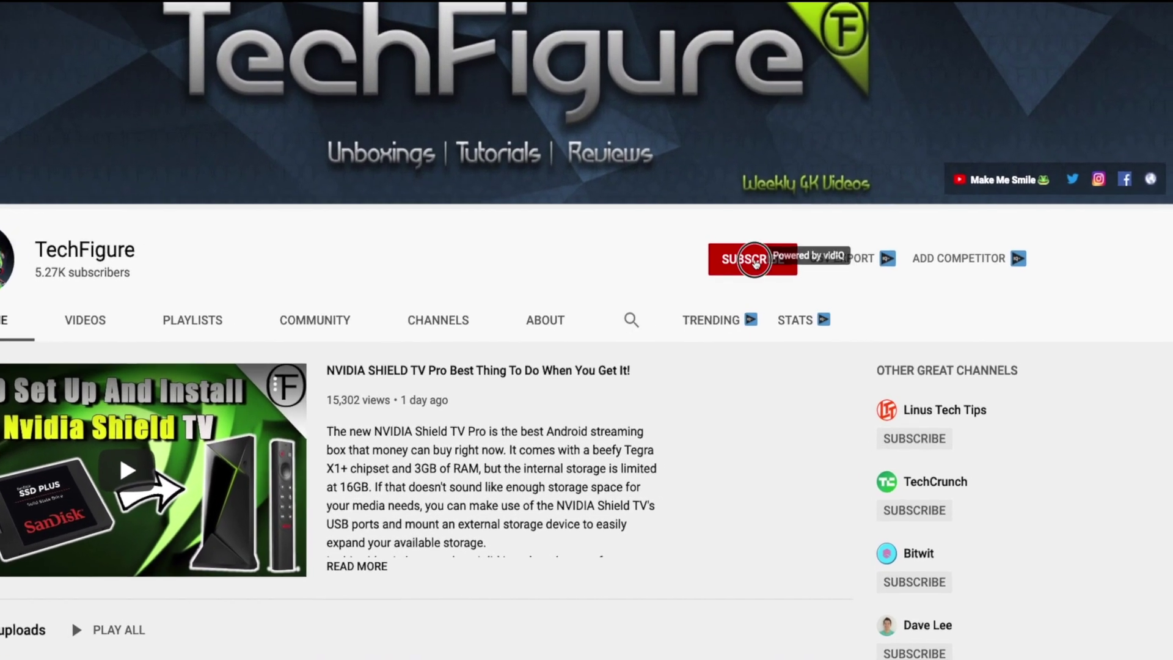
pyautogui.click(754, 261)
pyautogui.click(779, 257)
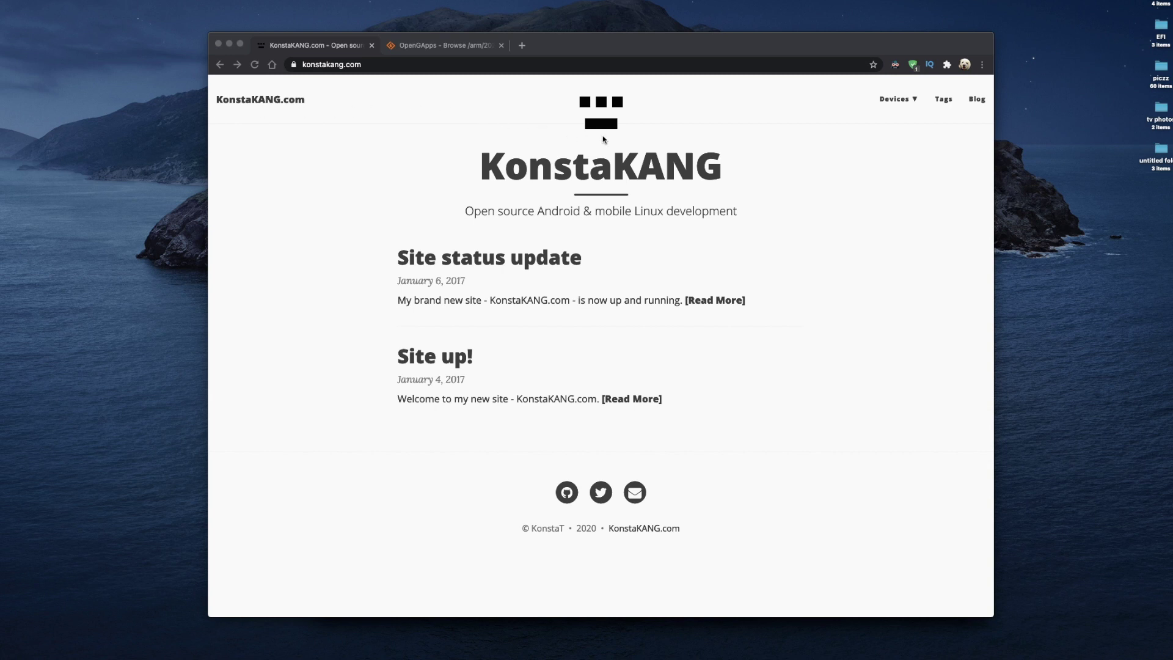
# Open the LineageOS 17.1 Android TV build page for Raspberry Pi 4 from Devices.
pyautogui.click(907, 101)
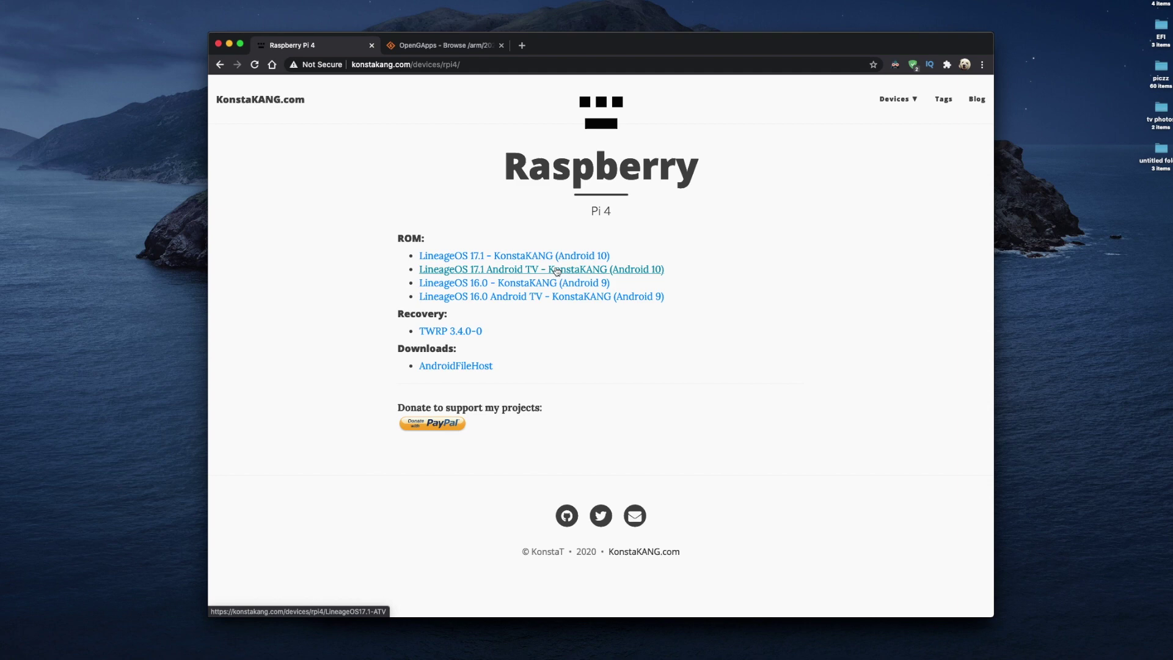
pyautogui.click(600, 273)
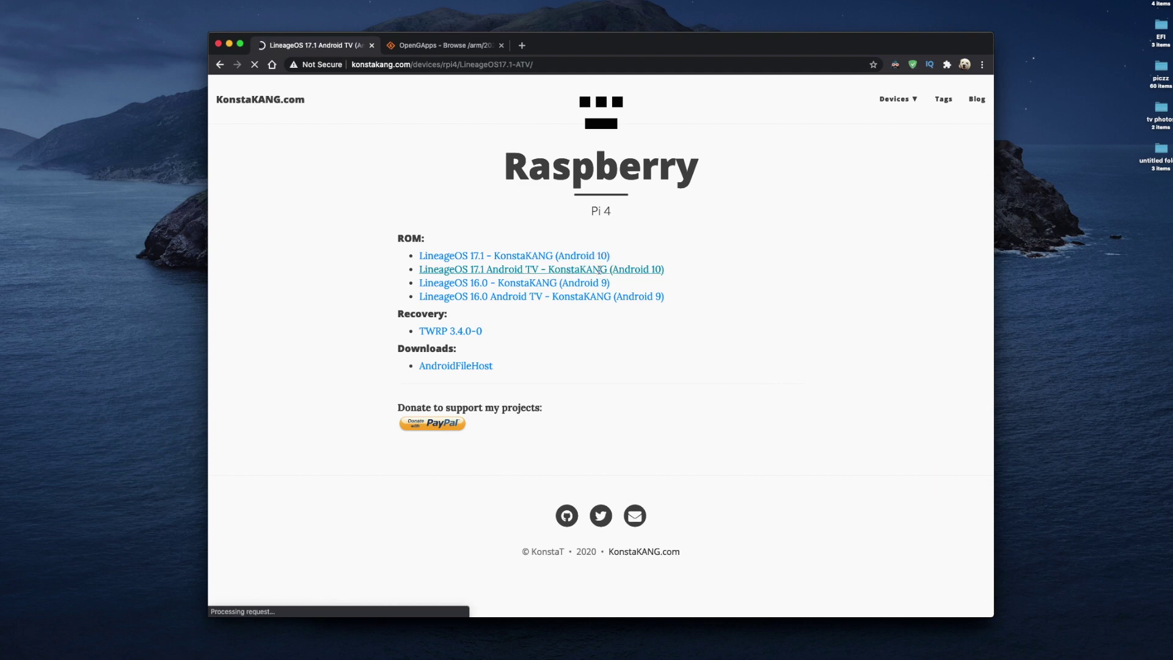
pyautogui.scroll(-2, 625, 242)
pyautogui.moveTo(989, 131); pyautogui.dragTo(984, 165)
pyautogui.click(593, 424)
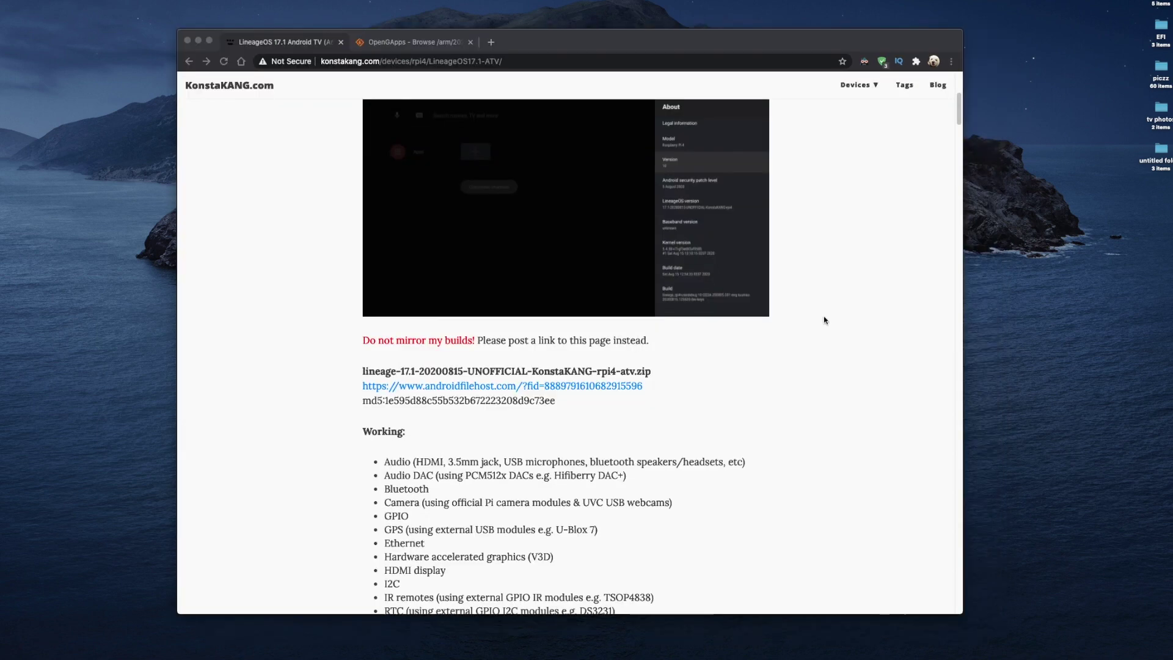
# Scroll the build page down to the FAQ and its recovery2boot link.
pyautogui.scroll(-5, 823, 317)
pyautogui.scroll(-20, 823, 321)
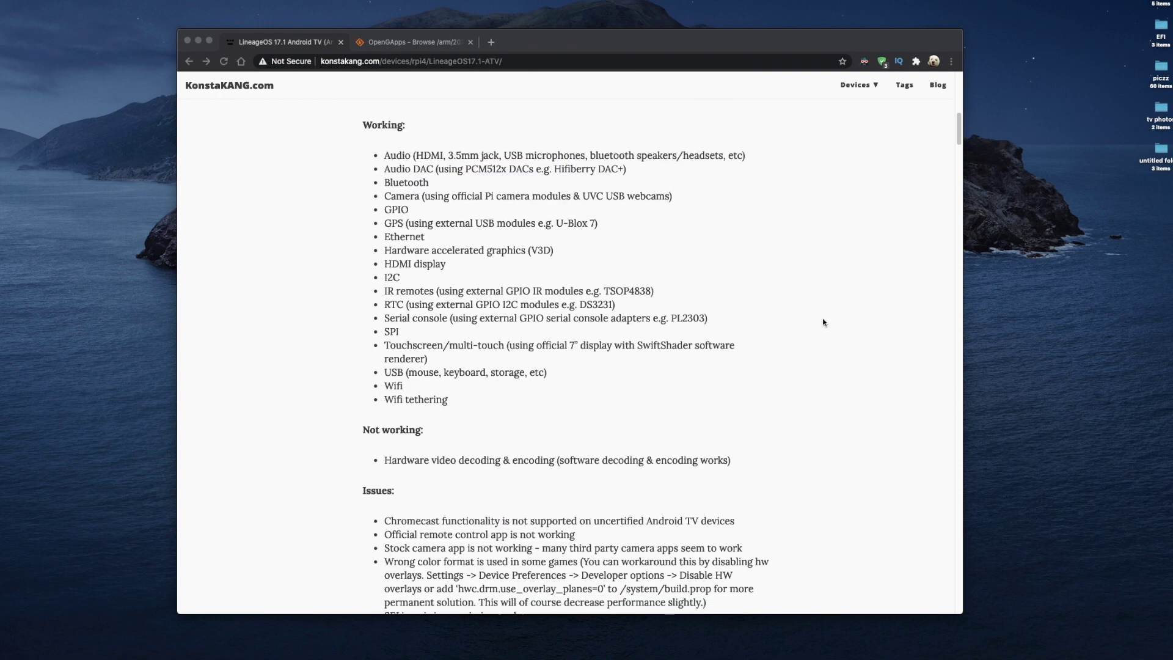
pyautogui.scroll(-12, 822, 326)
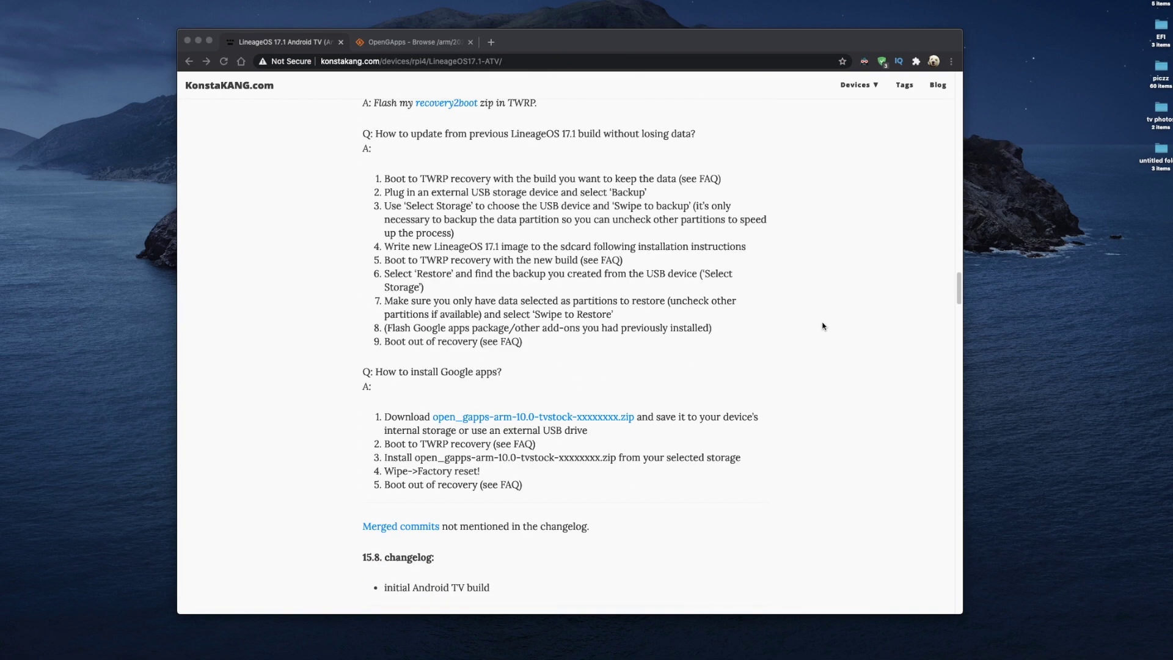
pyautogui.scroll(3, 822, 325)
pyautogui.click(446, 194)
pyautogui.moveTo(546, 192); pyautogui.dragTo(363, 191)
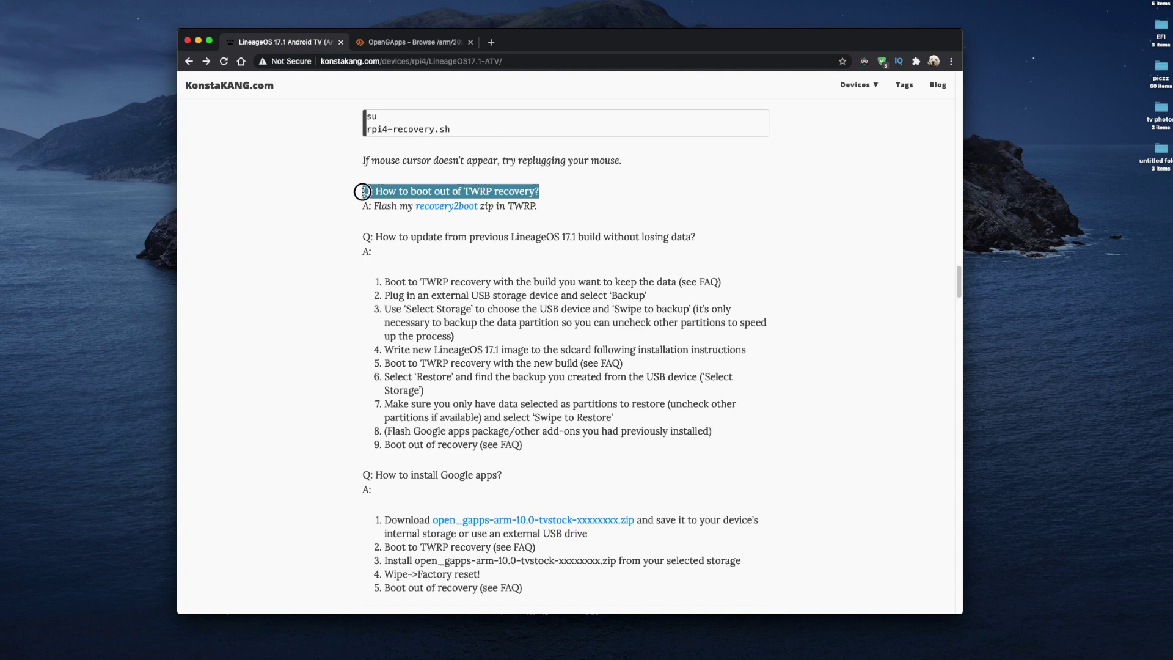
# Download lineage-17.1-rpi-recovery2boot.zip, then open_gapps-arm-10.0-tvstock-20200927.zip from SourceForge.
pyautogui.click(445, 207)
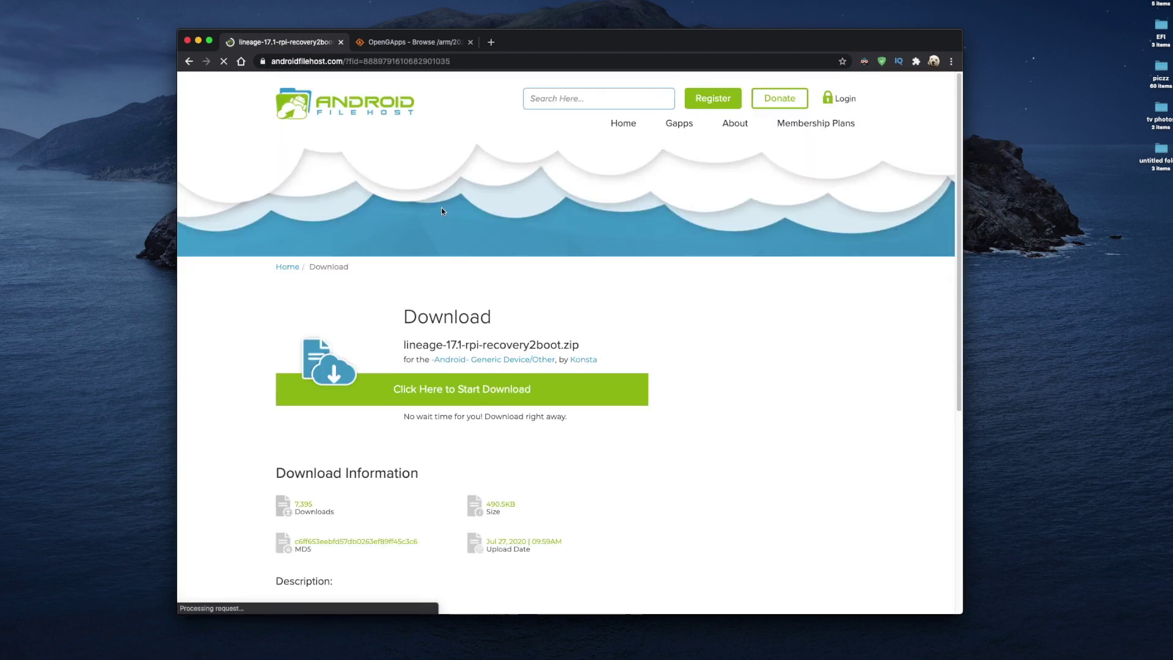
pyautogui.click(489, 445)
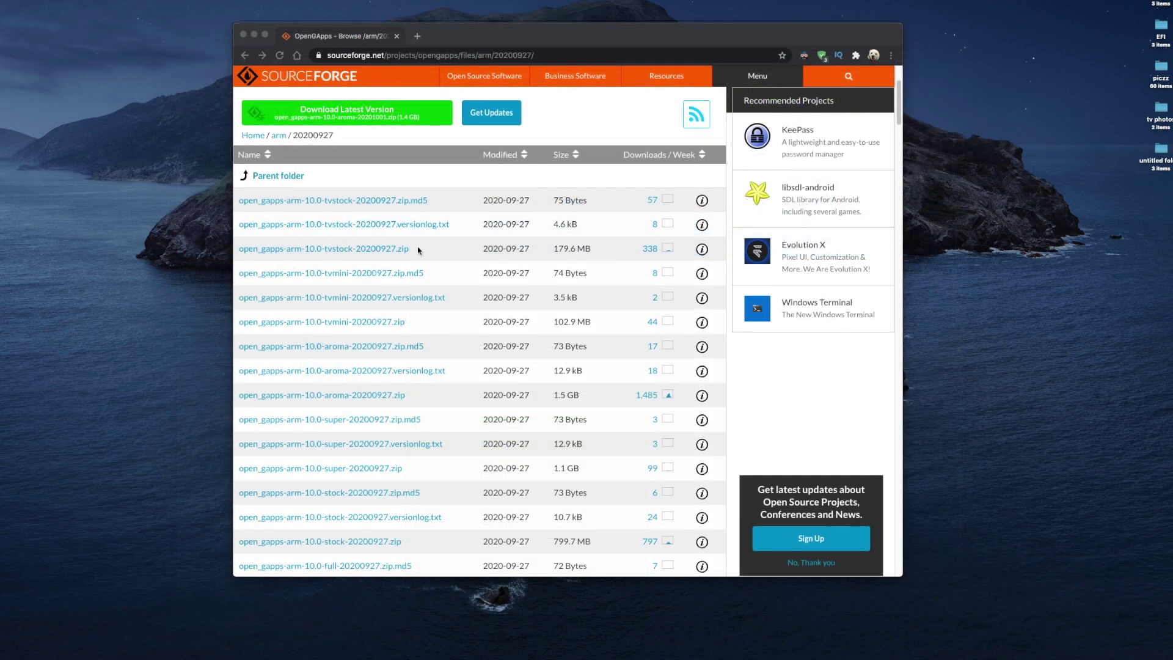
pyautogui.click(428, 251)
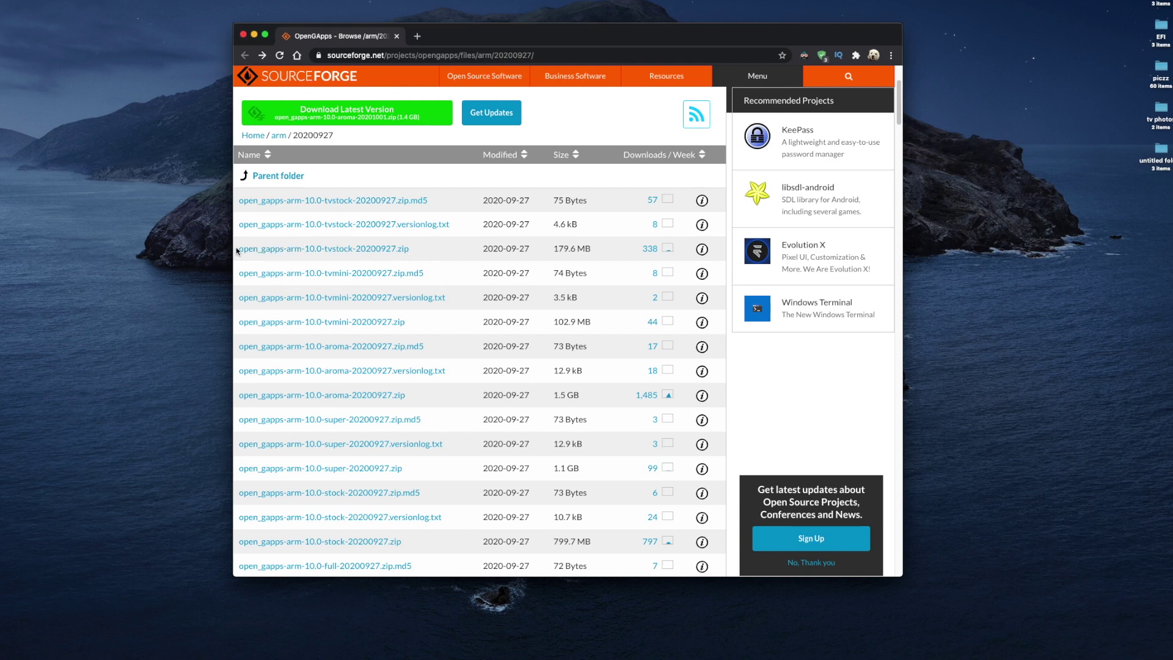
pyautogui.moveTo(237, 251); pyautogui.dragTo(414, 258)
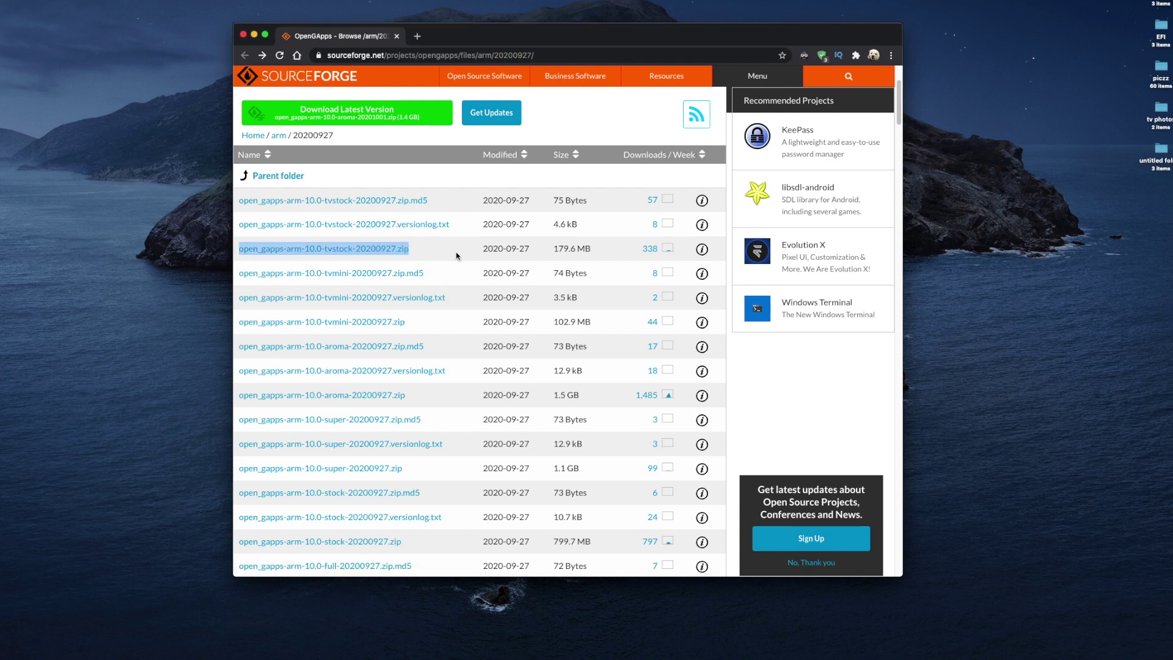
pyautogui.click(366, 251)
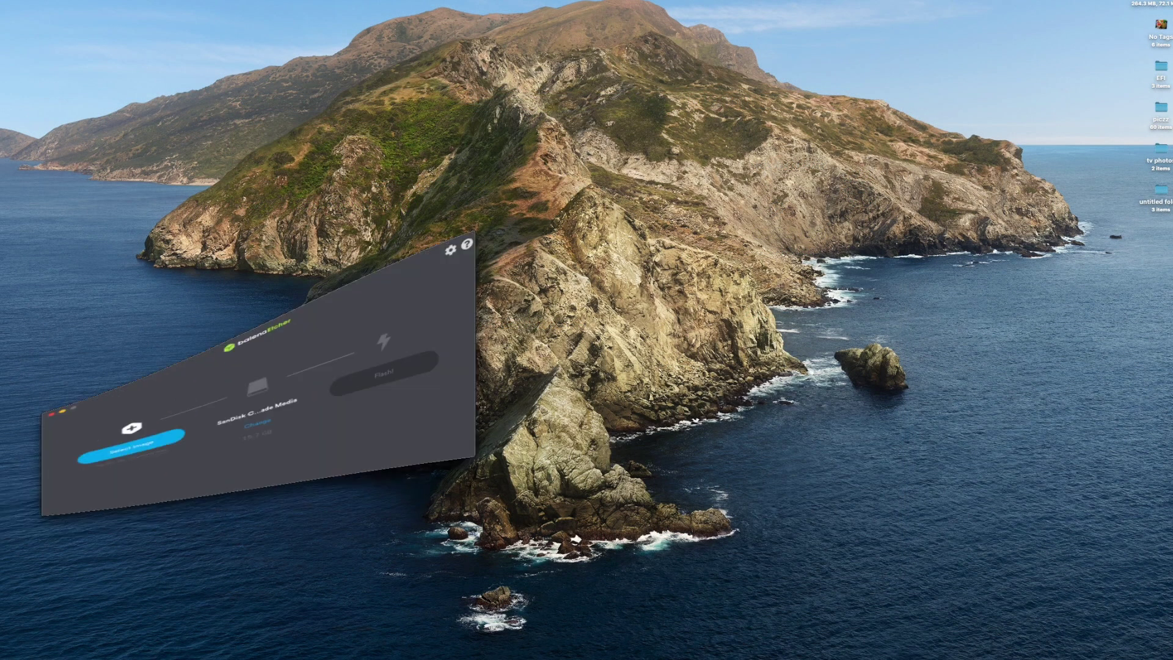
# Flash the lineage rpi4 zip image onto the 32 GB Generic SD card in balenaEtcher.
pyautogui.click(375, 326)
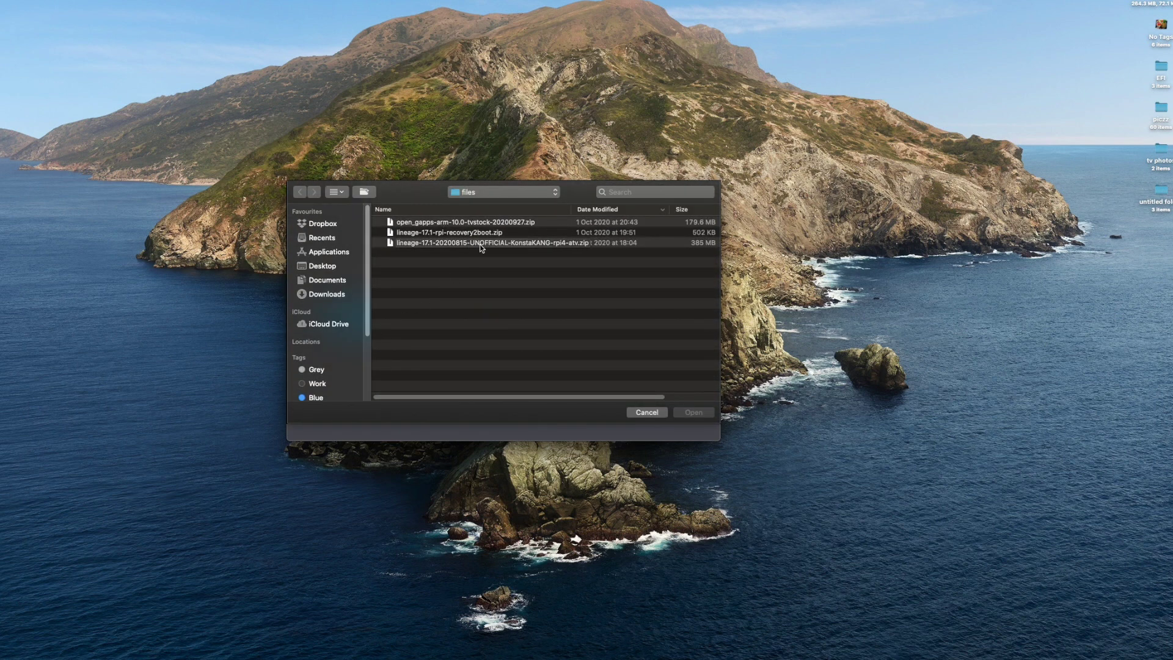
pyautogui.click(481, 244)
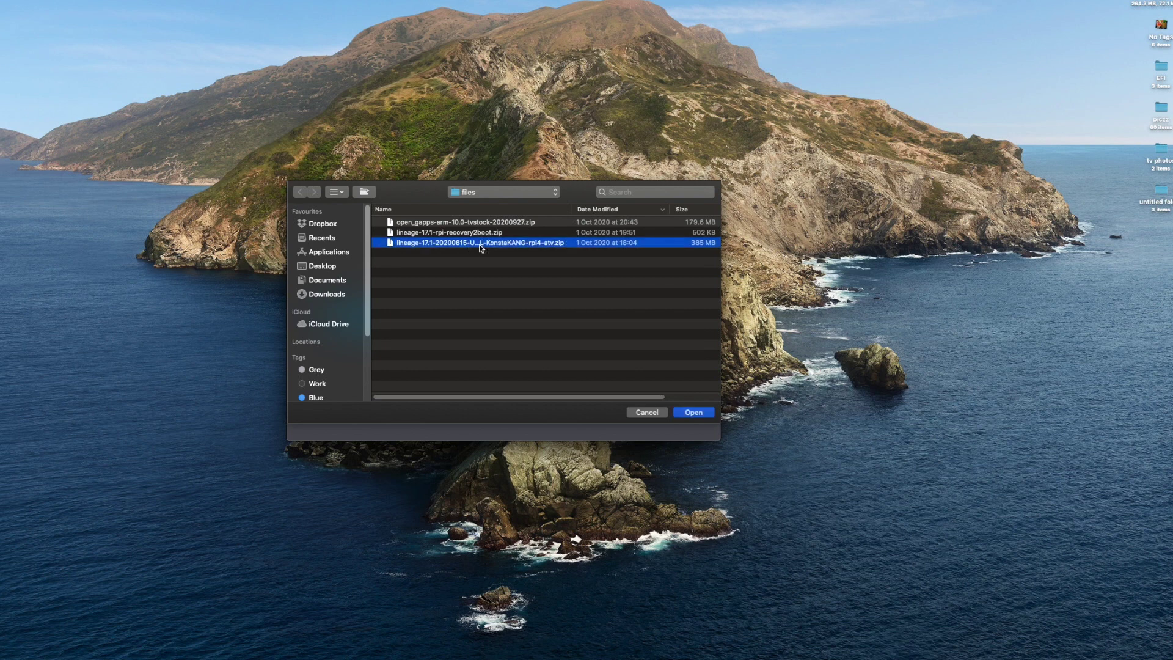
pyautogui.click(697, 412)
pyautogui.click(499, 339)
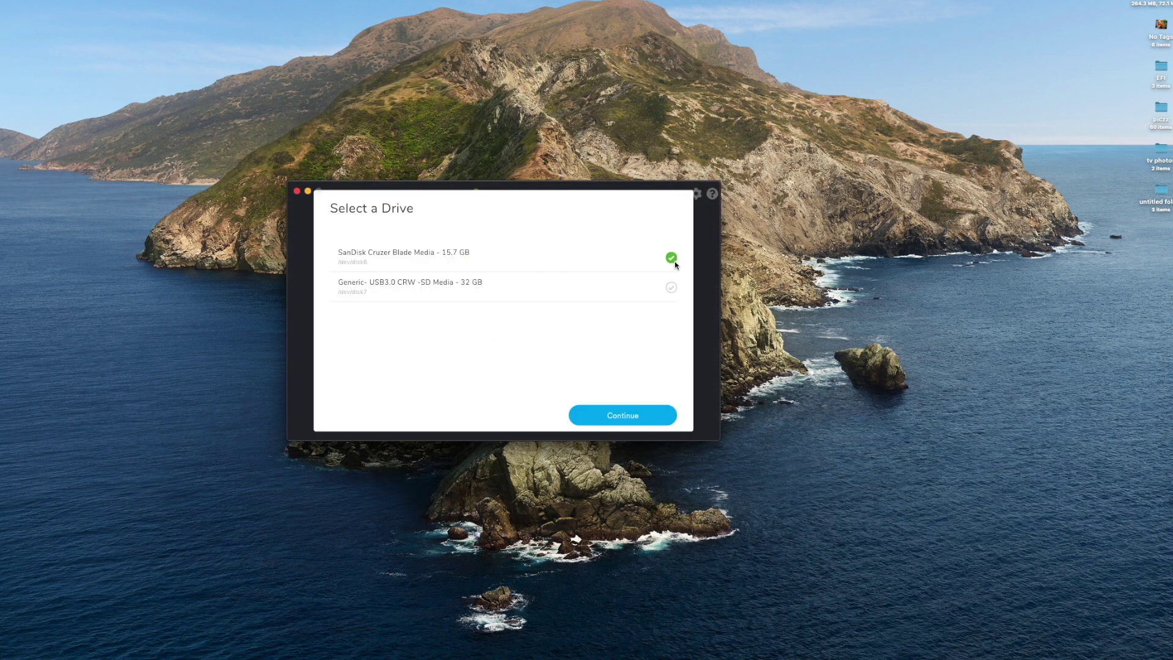
pyautogui.click(670, 287)
pyautogui.click(622, 415)
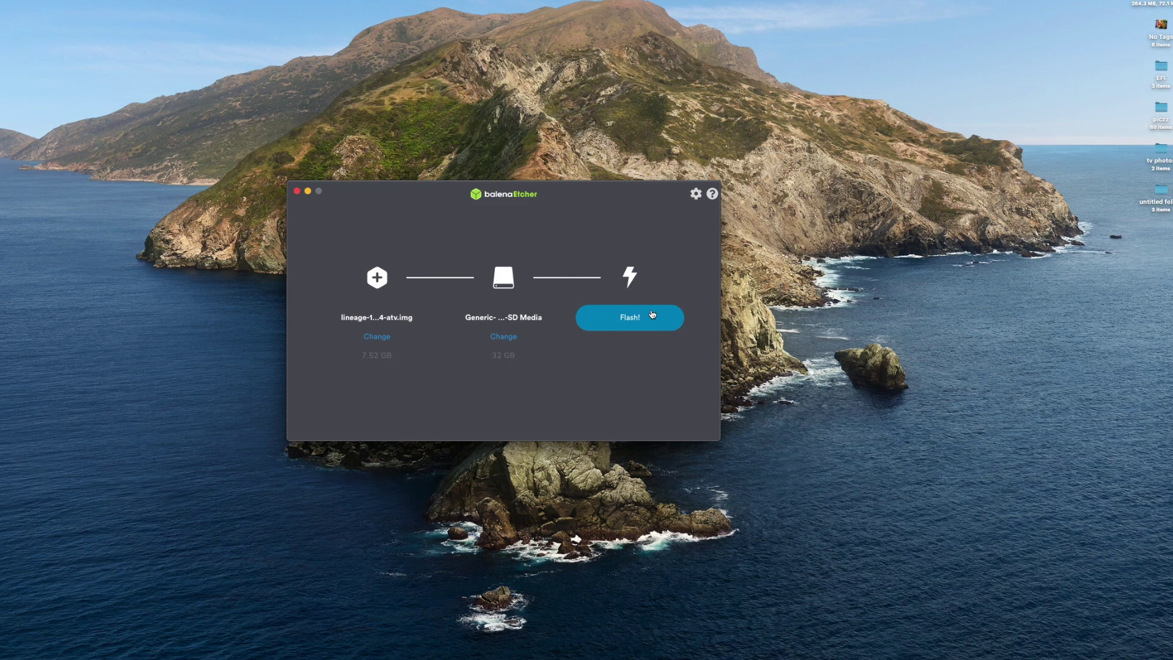
pyautogui.click(650, 313)
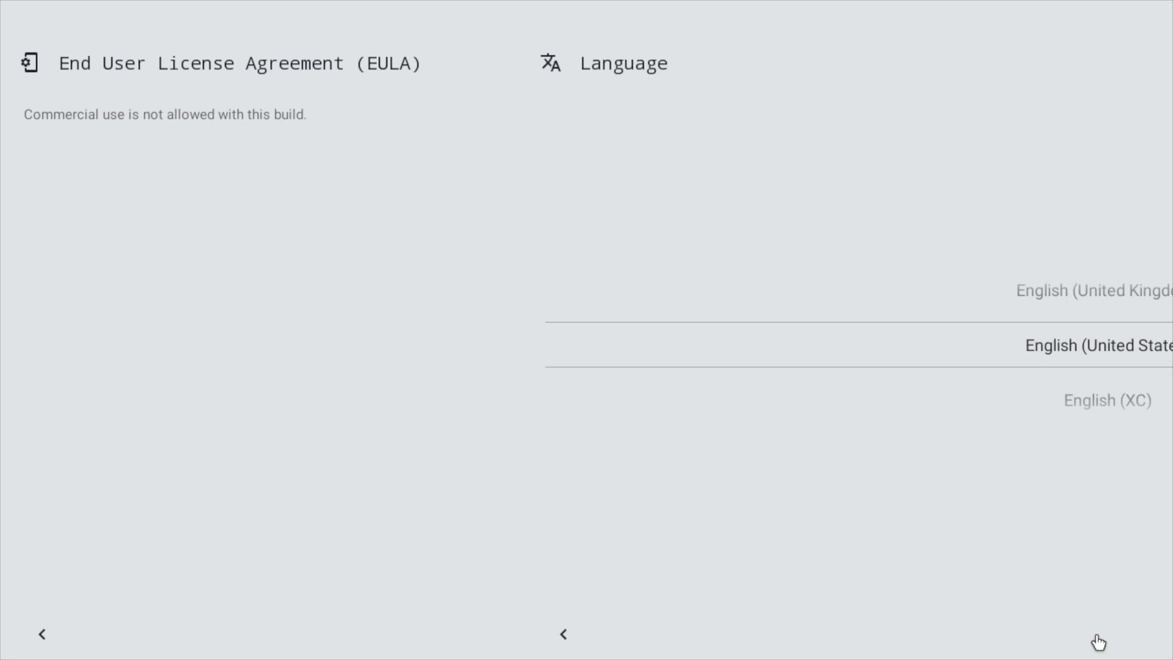
# Choose London, Dublin as time zone, then continue past Location services and LineageOS features.
pyautogui.click(1096, 635)
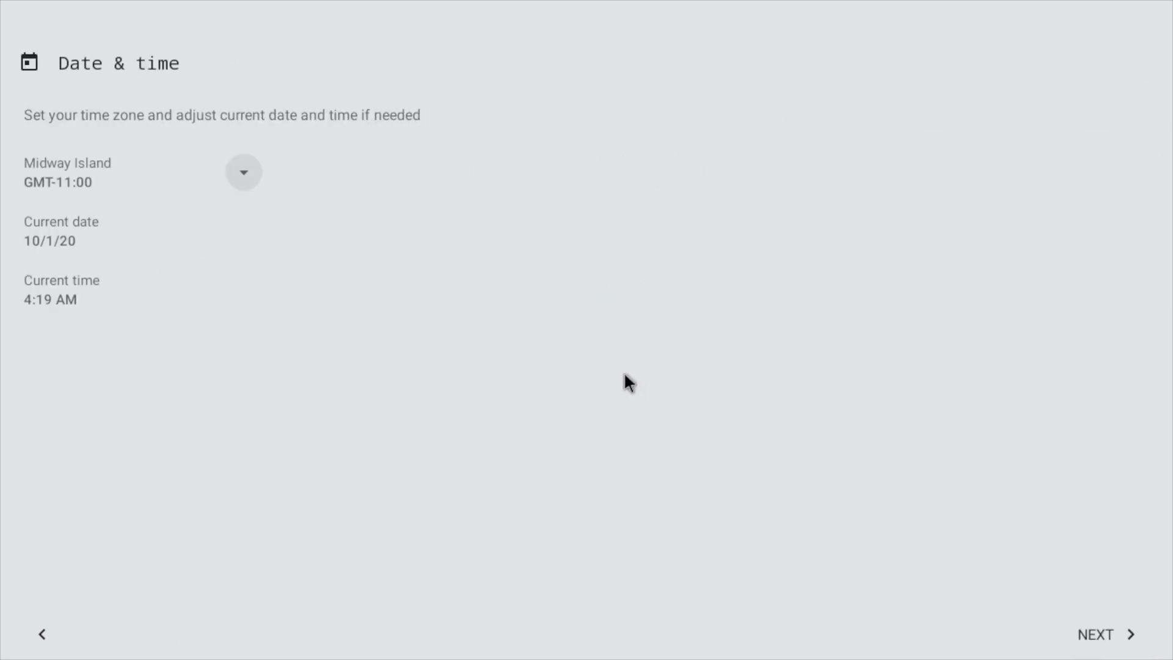
pyautogui.click(244, 173)
pyautogui.click(372, 483)
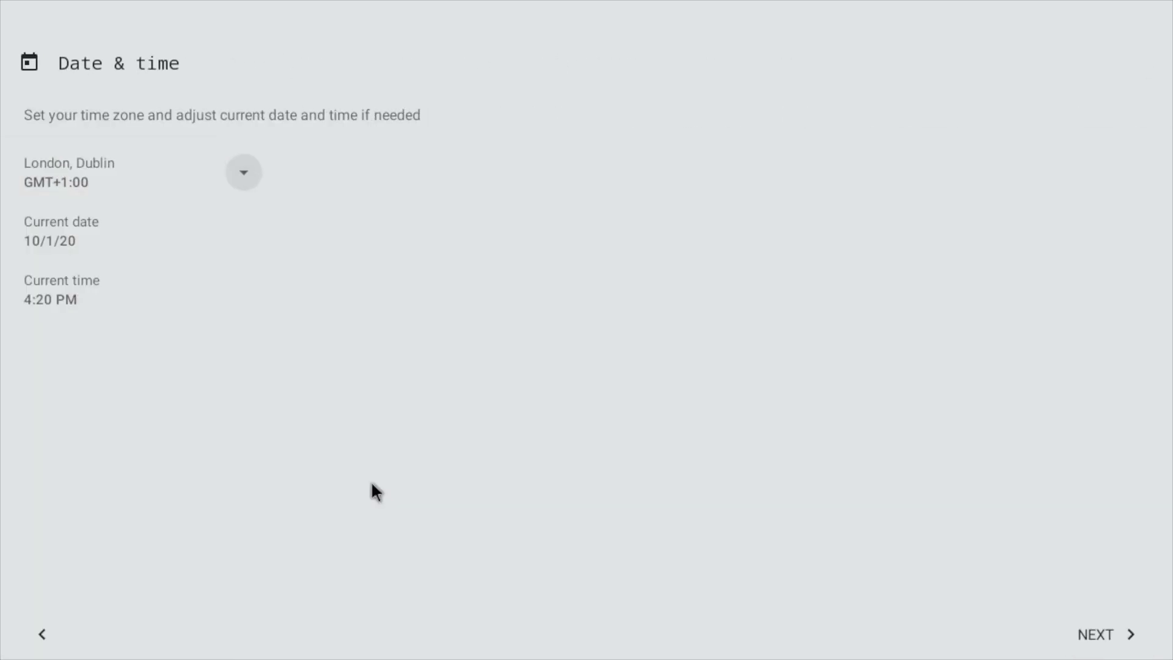
pyautogui.click(1096, 635)
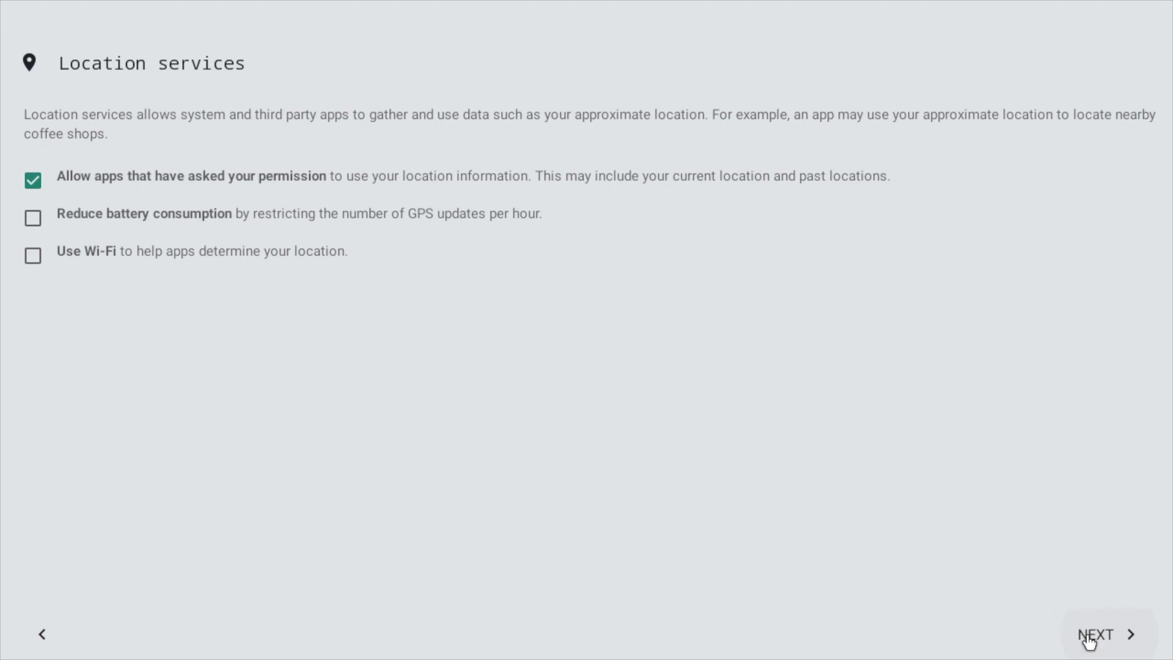
pyautogui.click(1089, 638)
pyautogui.click(1100, 638)
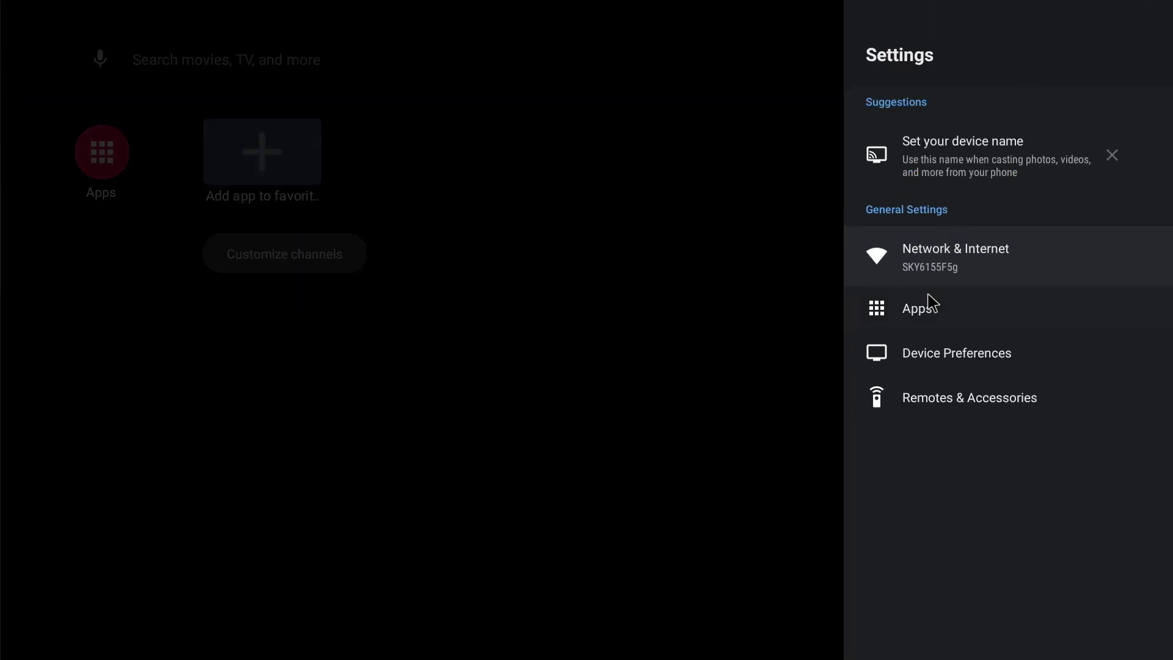
# Open Device Preferences > About and scroll down to the Build entry.
pyautogui.click(915, 342)
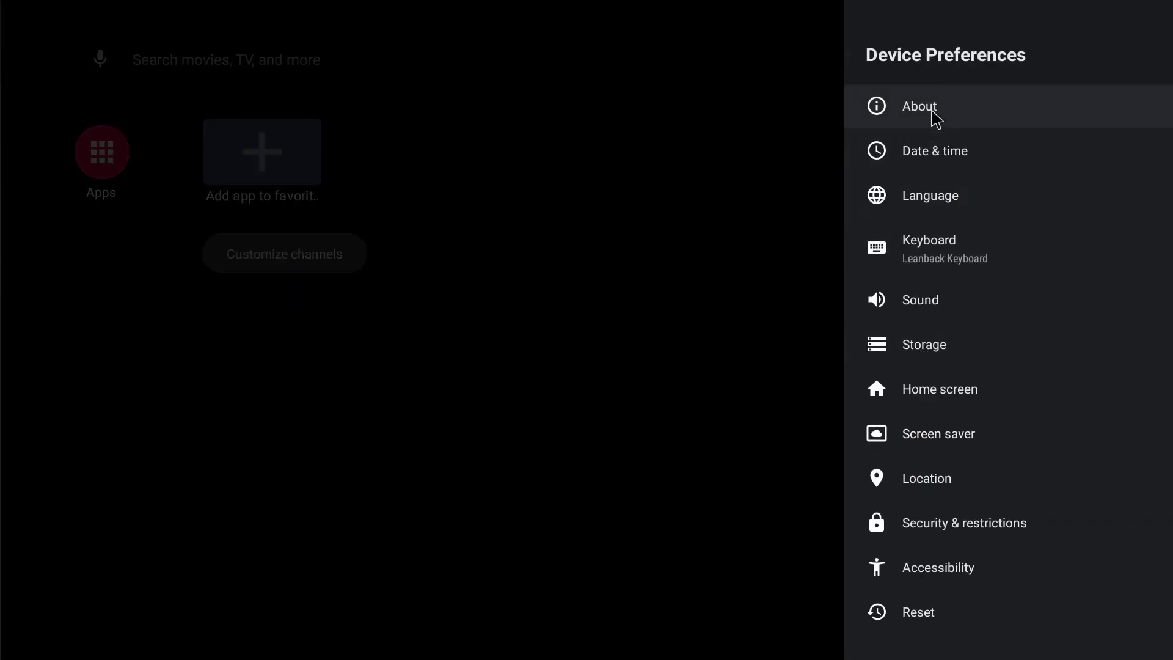
pyautogui.click(935, 117)
pyautogui.scroll(-3, 913, 465)
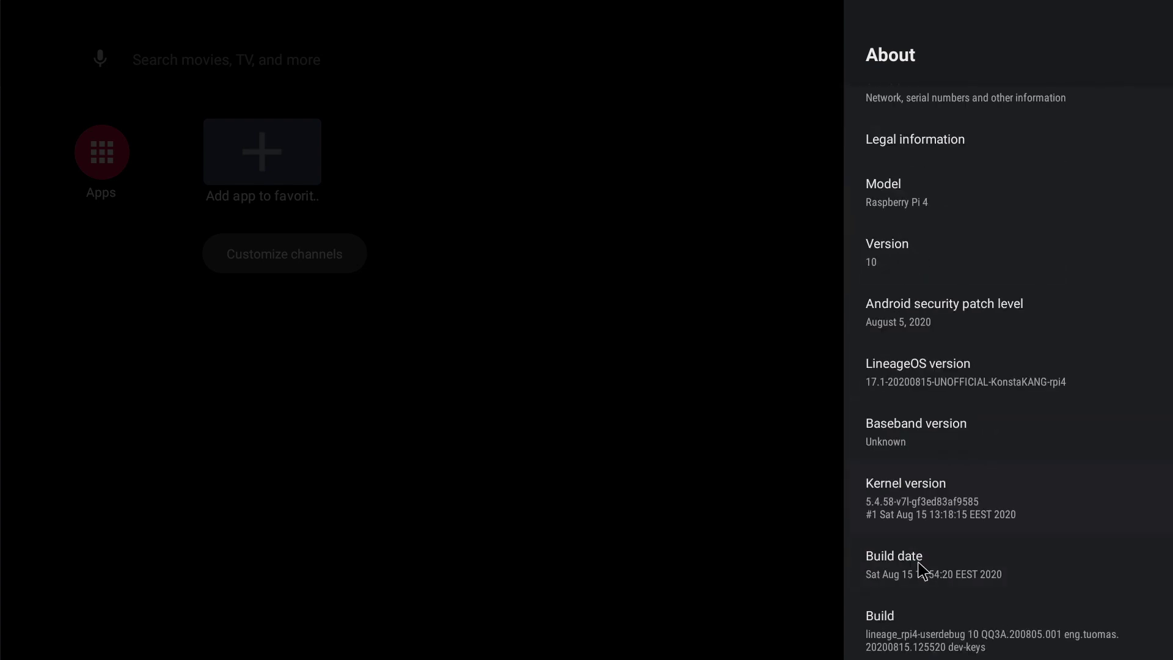
pyautogui.scroll(-1, 919, 580)
# Tap Build seven times until developer settings unlock, then return to Device Preferences.
pyautogui.click(918, 596)
pyautogui.click(919, 596)
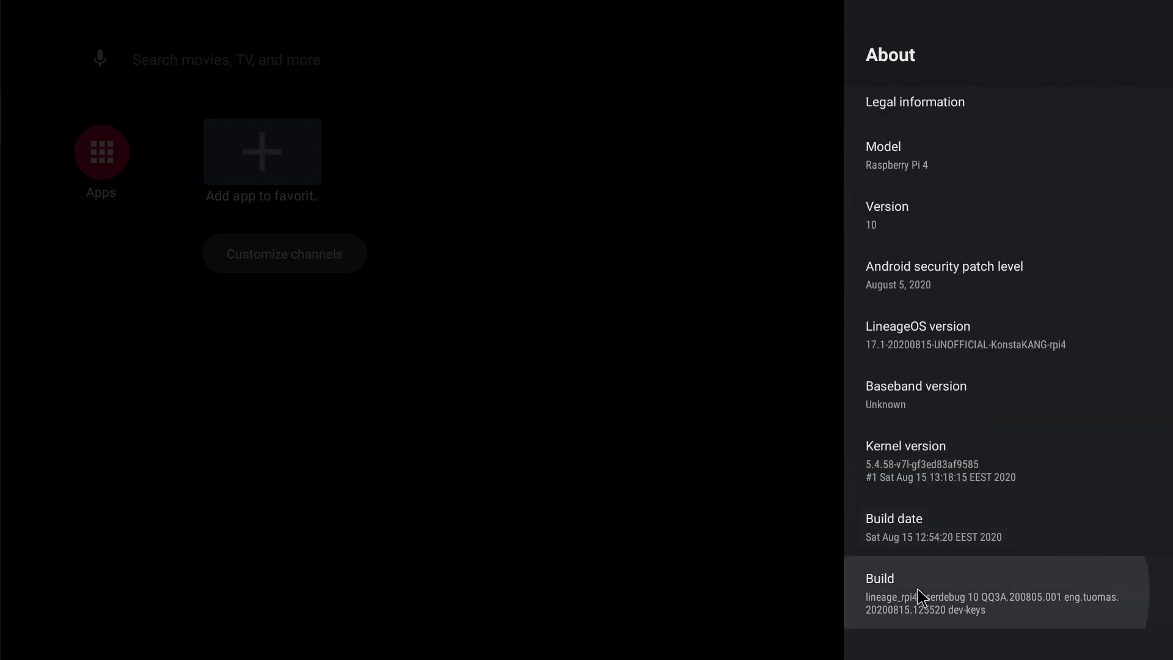
pyautogui.click(920, 595)
pyautogui.click(920, 595)
pyautogui.click(919, 592)
pyautogui.click(918, 592)
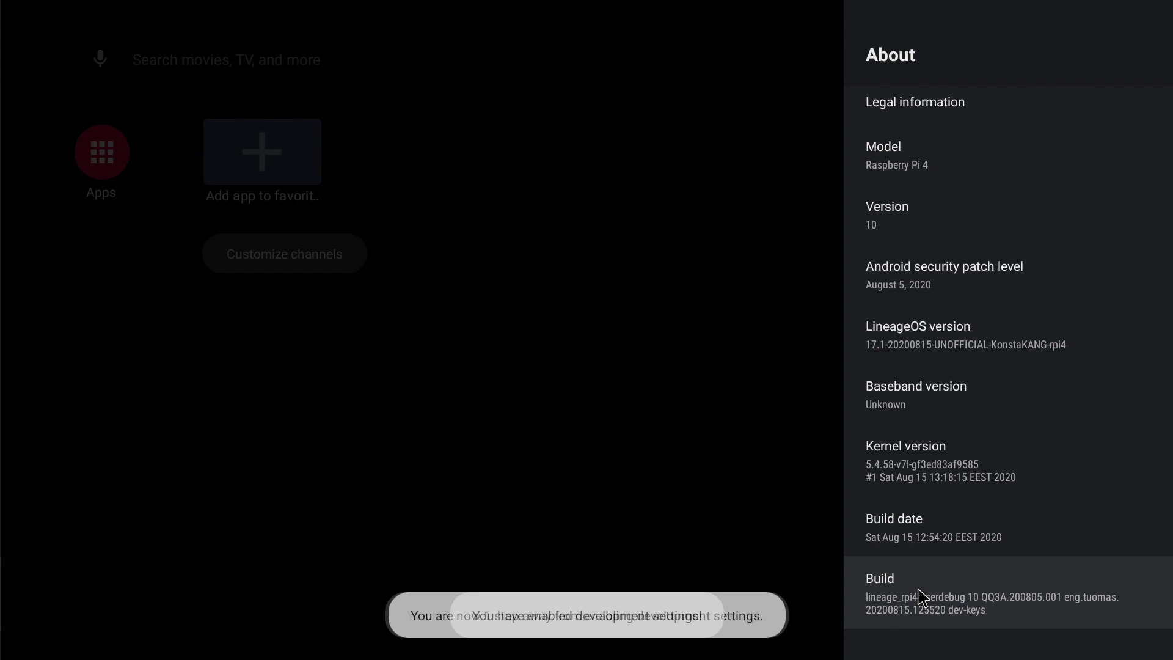
pyautogui.click(918, 592)
pyautogui.click(917, 592)
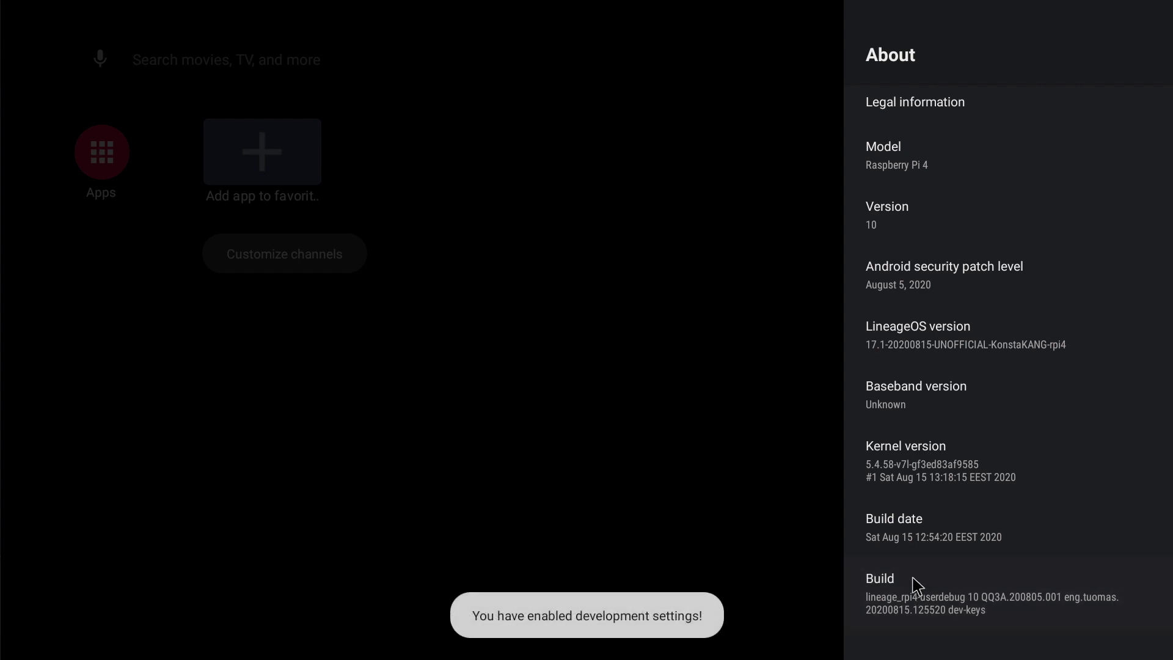
pyautogui.press('Escape')
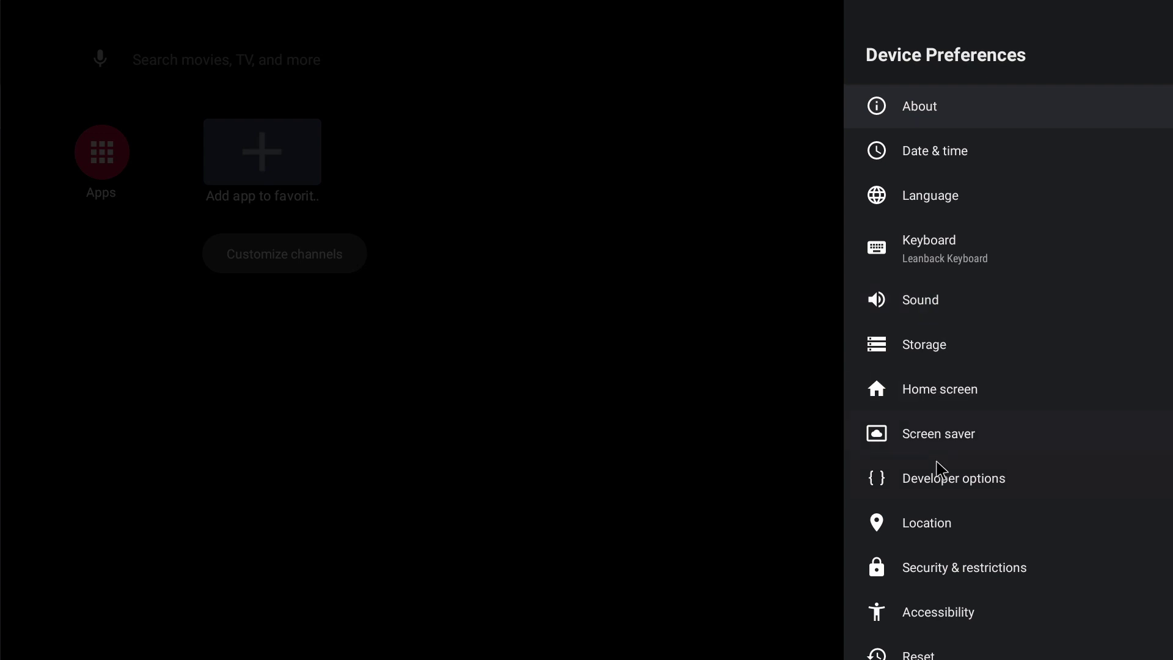
# Switch on Root access in Developer options and accept the warning with OK.
pyautogui.click(938, 483)
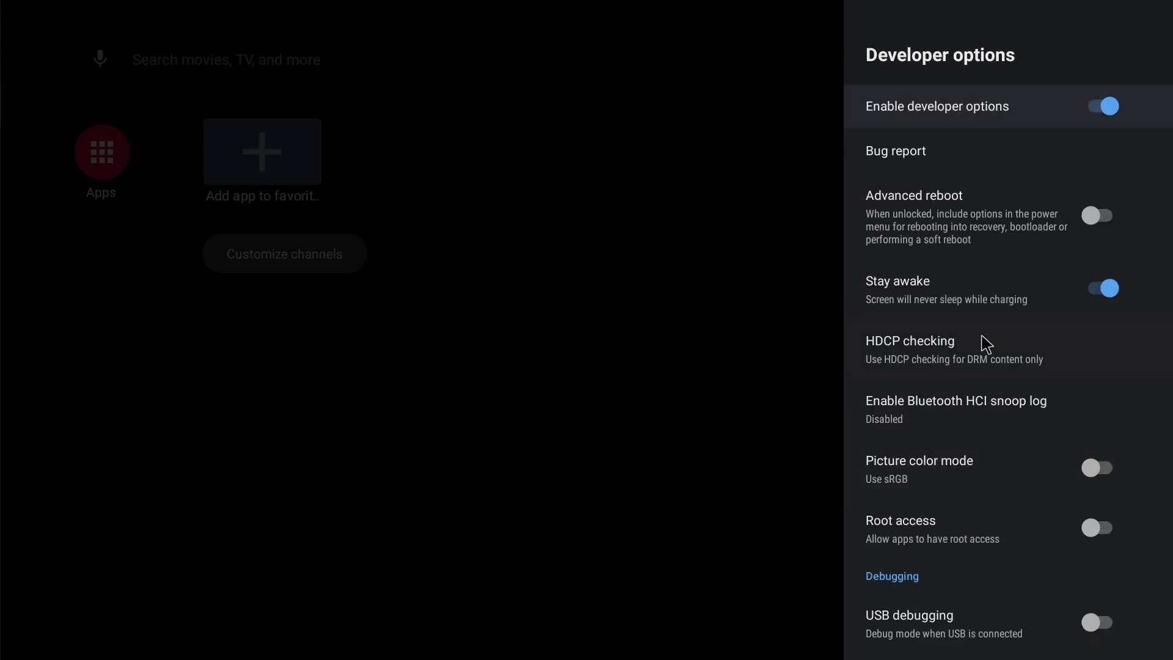
pyautogui.scroll(-4, 1014, 324)
pyautogui.click(1046, 309)
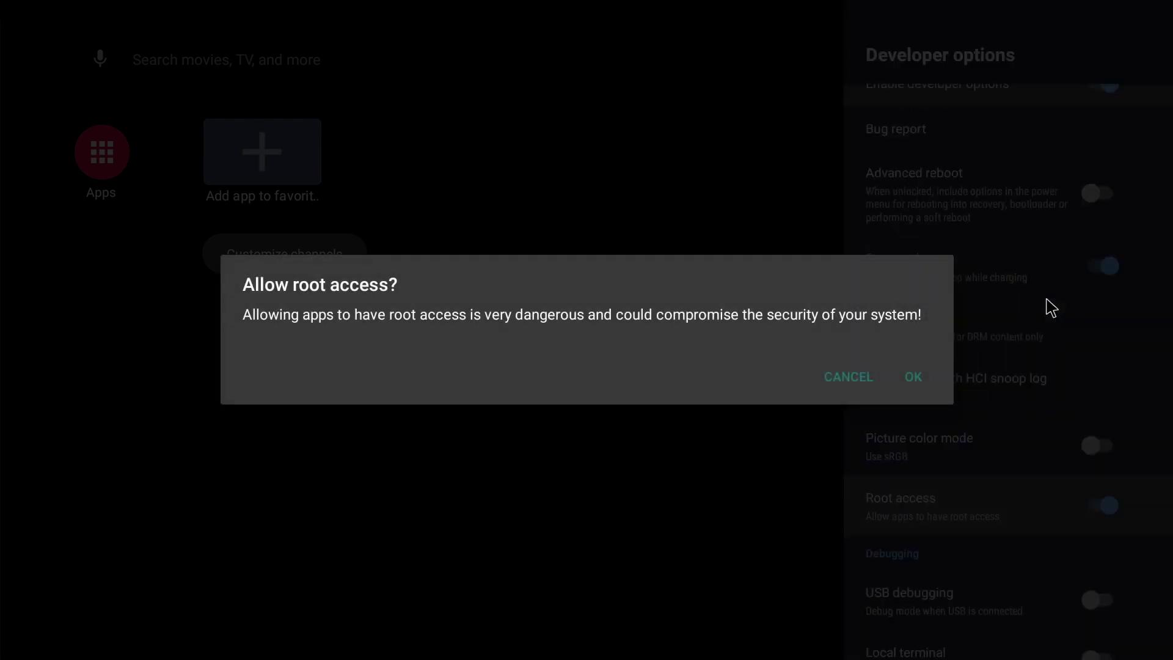
pyautogui.click(914, 377)
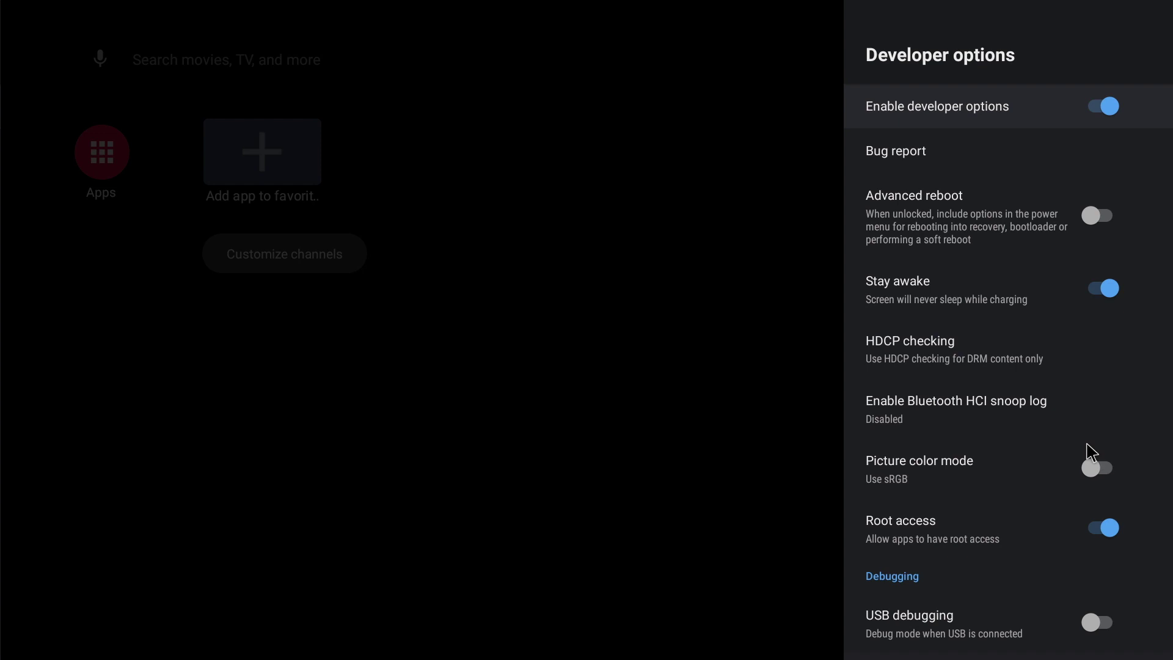
pyautogui.scroll(-3, 1081, 470)
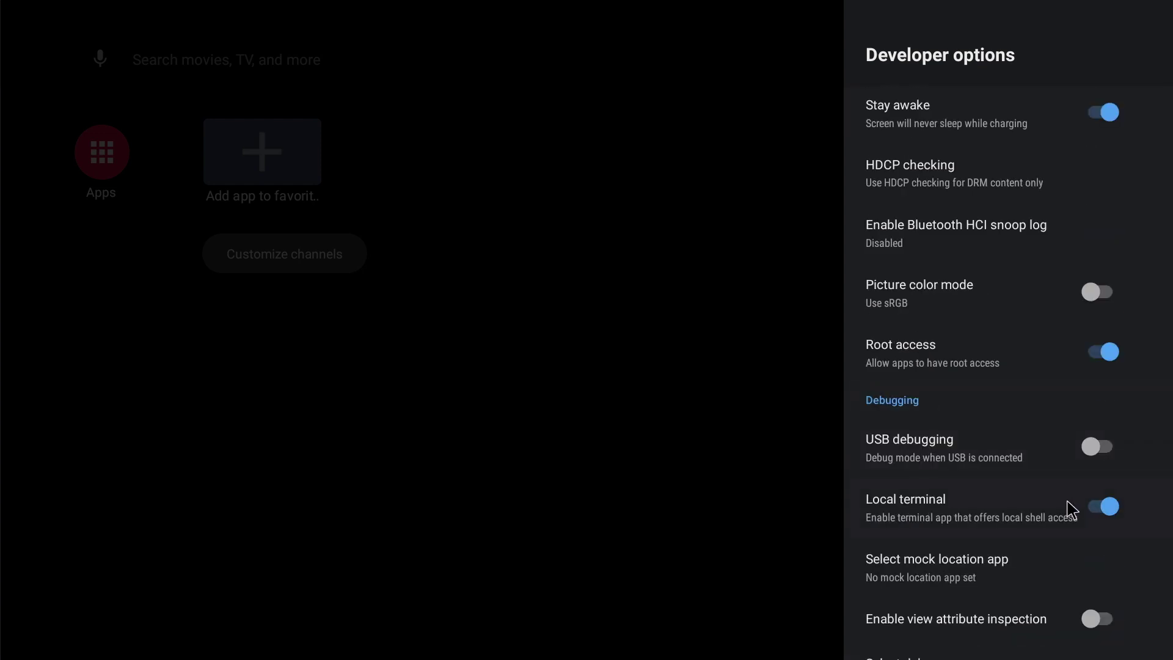
# Launch Terminal, allow media access, get a root shell with su, and begin typing rpi4-recovery.sh.
pyautogui.press('Escape')
pyautogui.press('Escape')
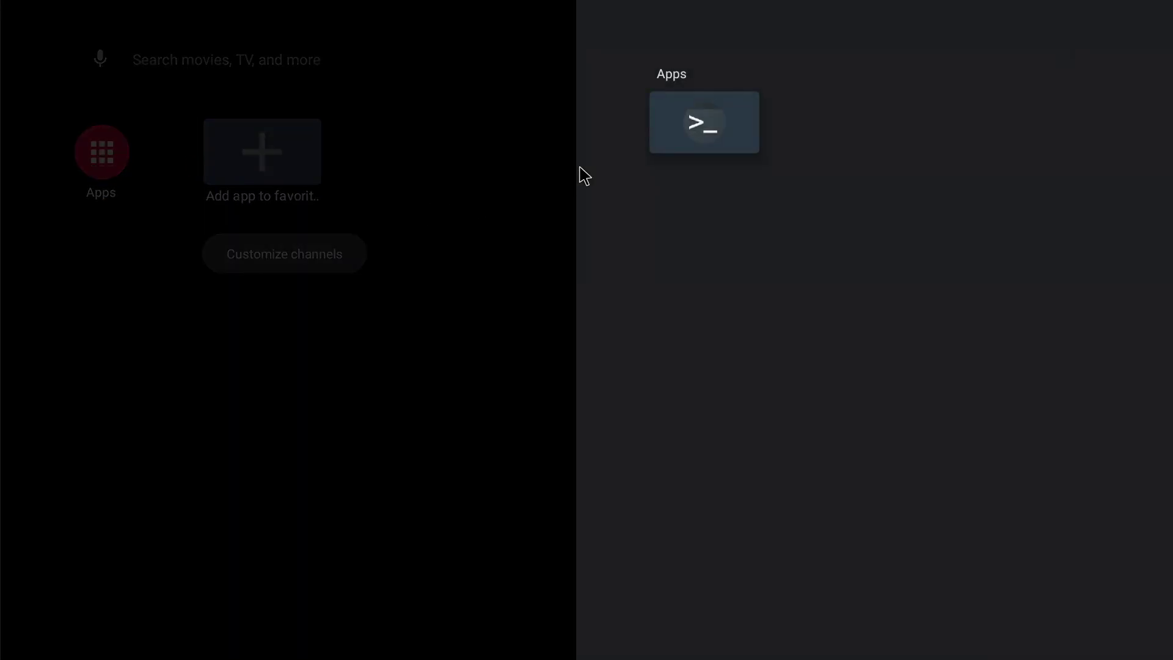
pyautogui.click(696, 124)
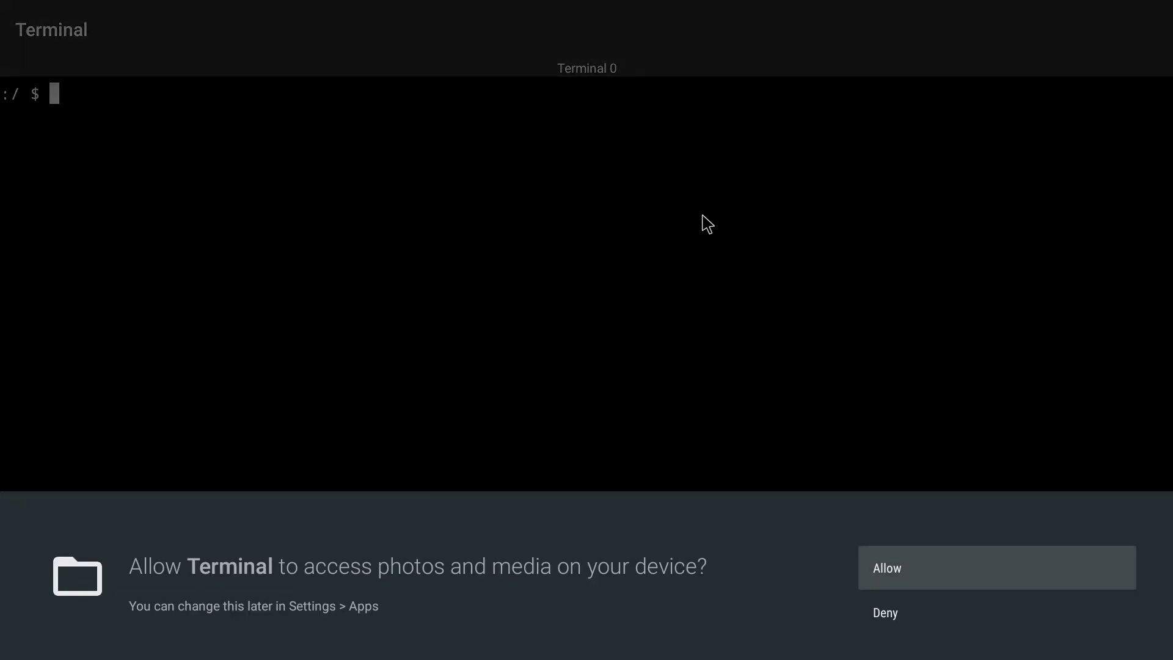
pyautogui.click(919, 568)
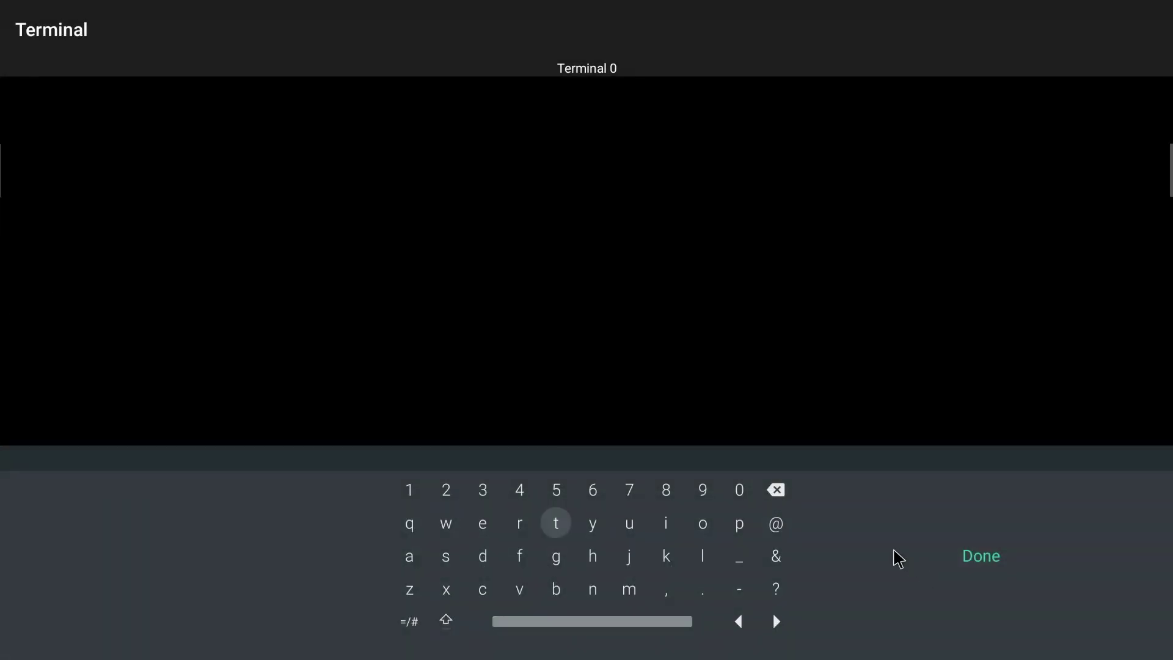
pyautogui.write('su')
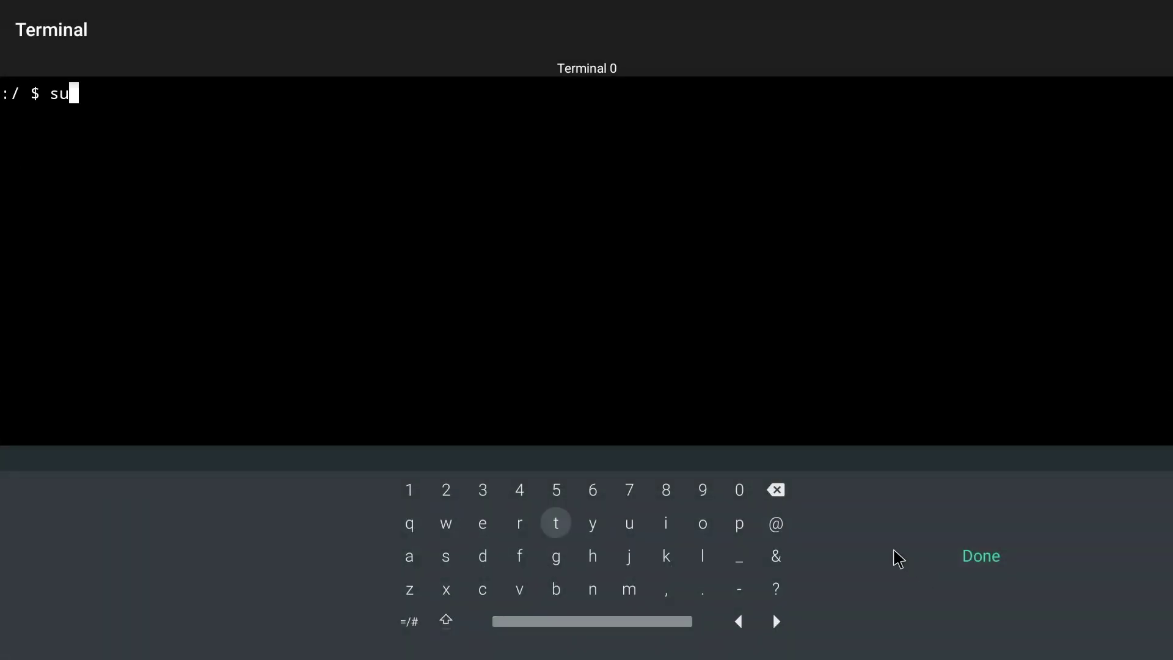
pyautogui.click(976, 555)
pyautogui.write('rpi')
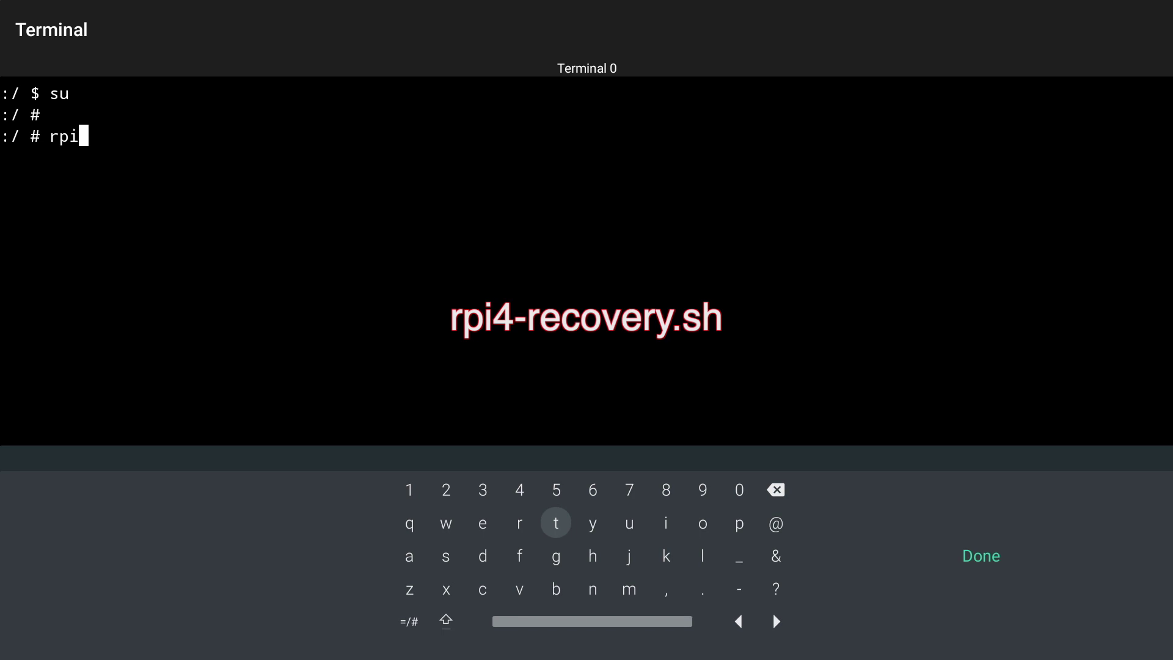
pyautogui.write('4-')
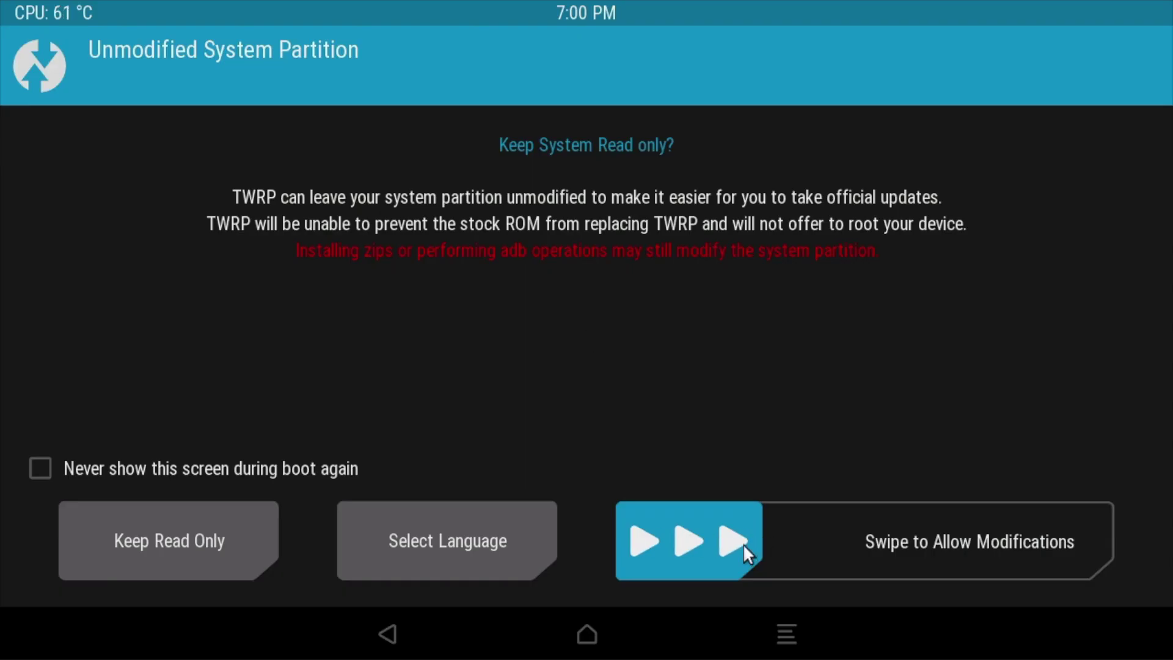
# Allow system modification, then flash open_gapps-arm-10.0-tvstock-20200927.zip from USB-OTG storage.
pyautogui.moveTo(743, 546); pyautogui.dragTo(1093, 542)
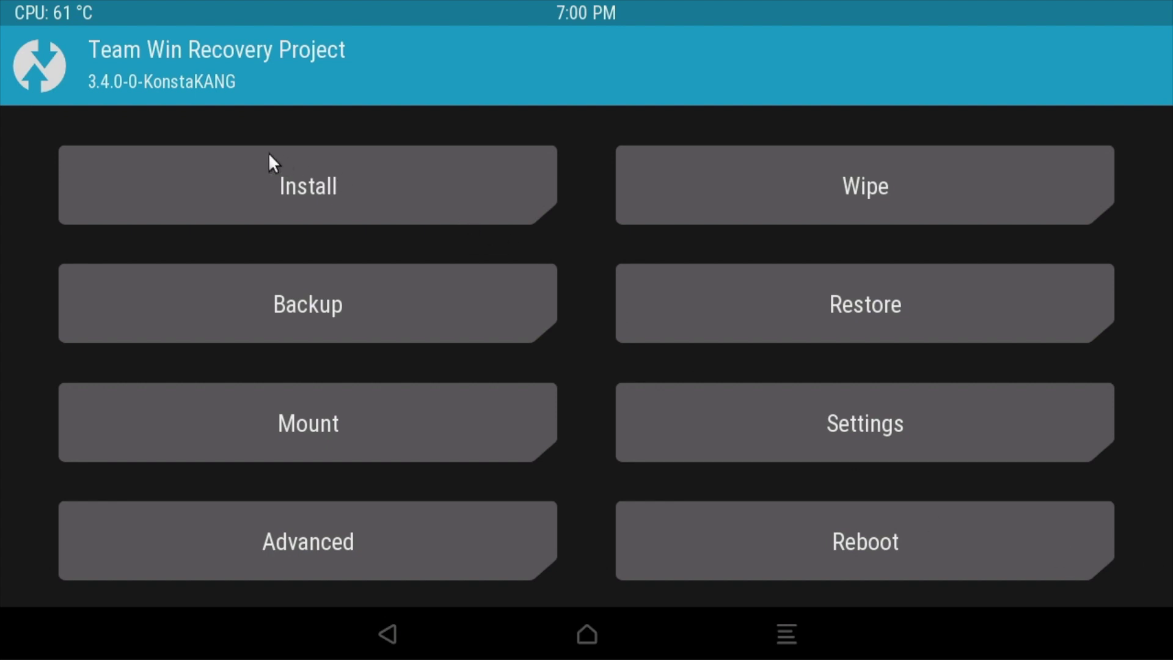
pyautogui.click(370, 190)
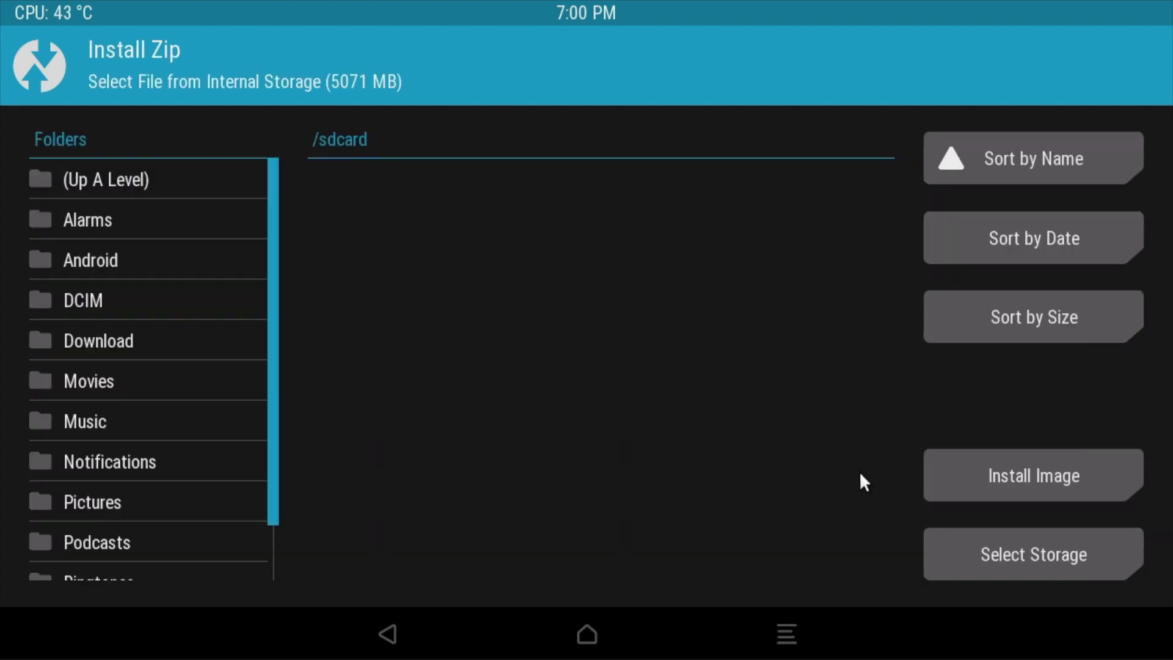
pyautogui.click(993, 557)
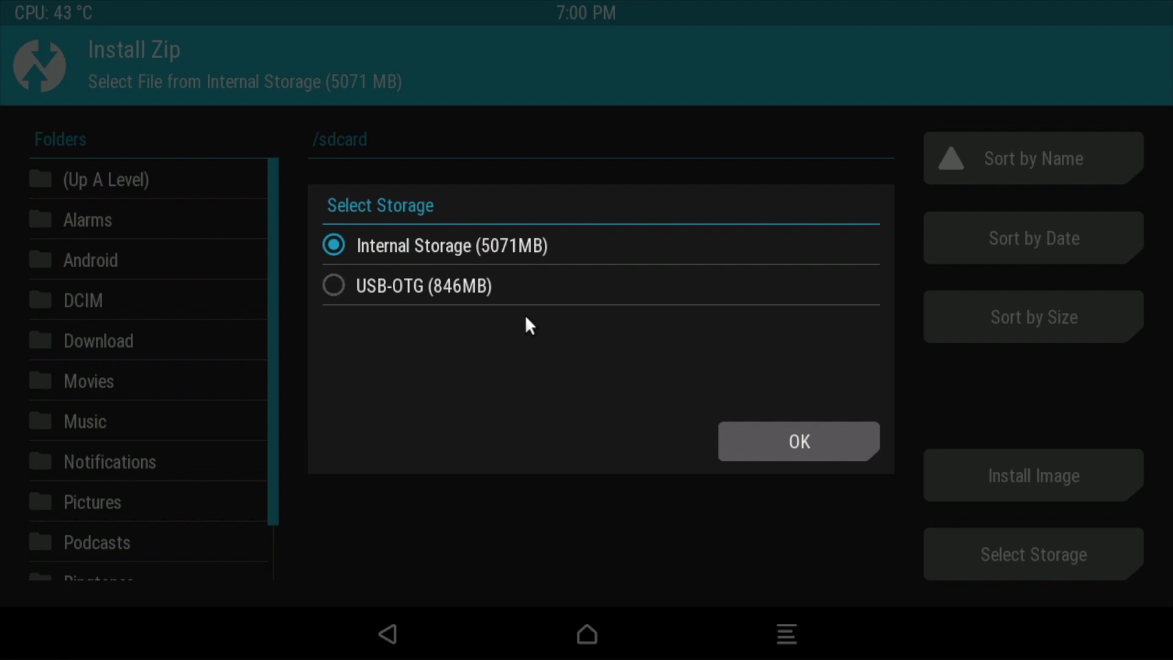
pyautogui.click(410, 292)
pyautogui.click(775, 453)
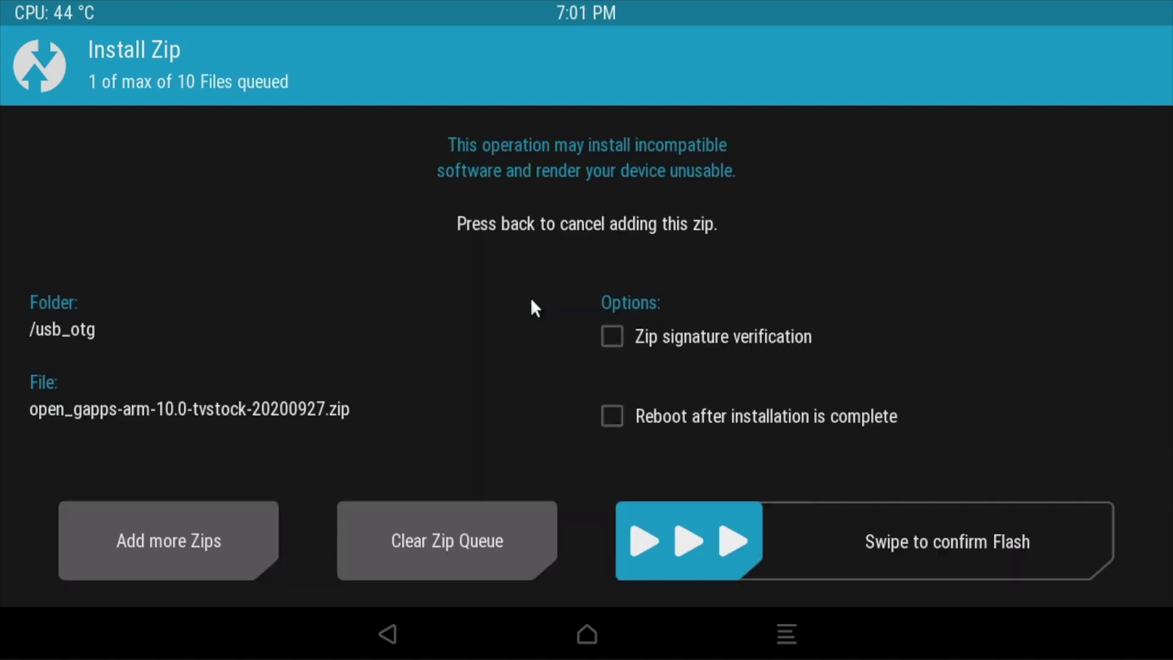
pyautogui.moveTo(684, 543); pyautogui.dragTo(1105, 550)
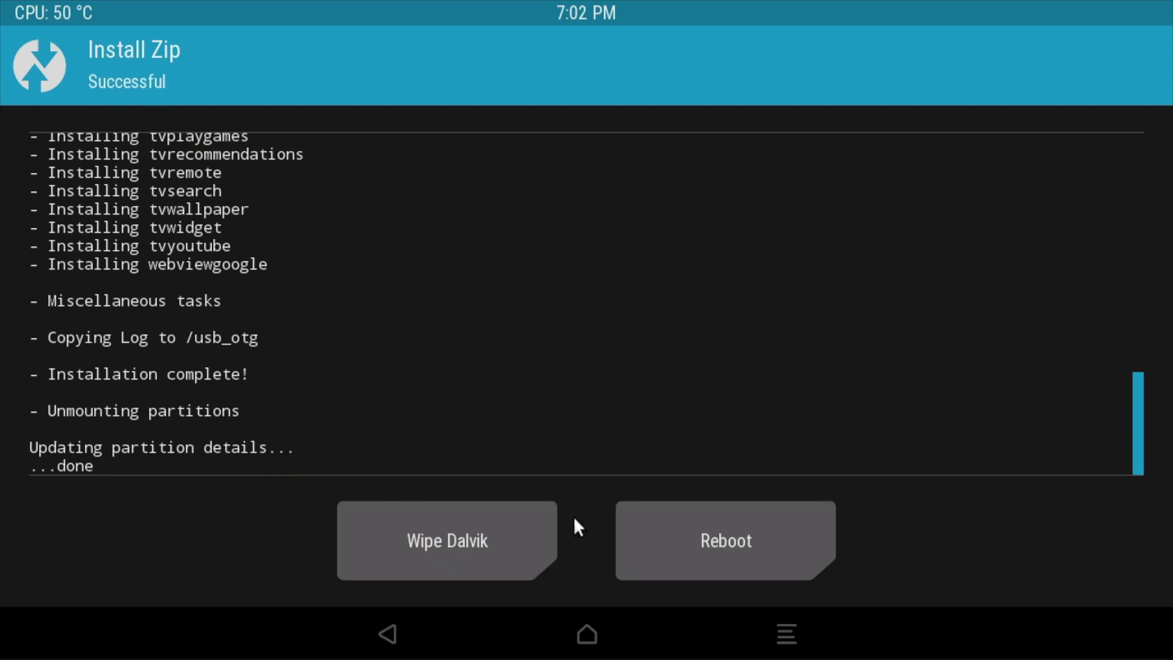
# Wipe the Dalvik cache, then factory-reset data while keeping /data/media.
pyautogui.click(398, 571)
pyautogui.moveTo(398, 532); pyautogui.dragTo(812, 532)
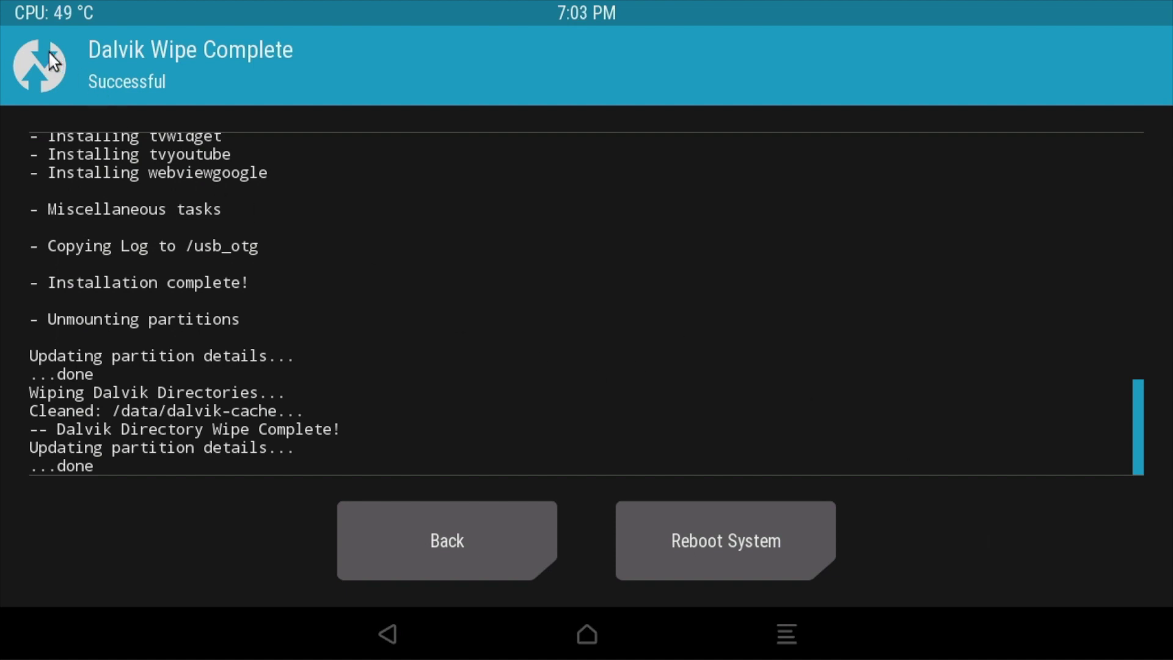
pyautogui.click(31, 55)
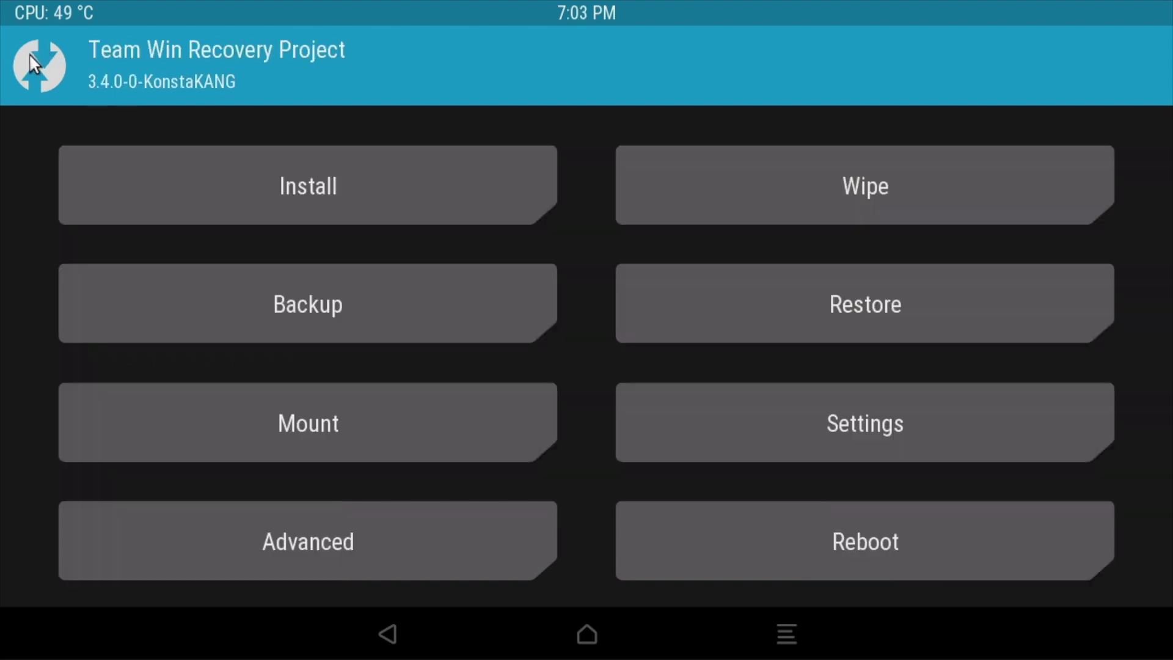
pyautogui.click(824, 184)
pyautogui.moveTo(689, 540); pyautogui.dragTo(1118, 561)
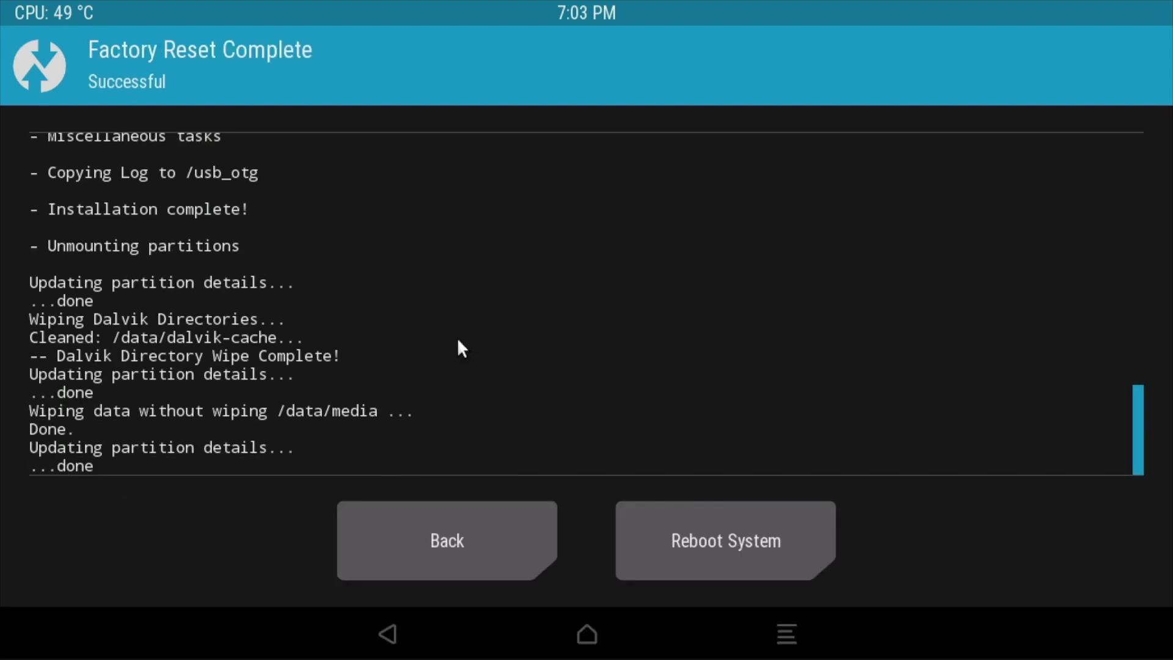
# Mount the Boot and System partitions in TWRP.
pyautogui.click(44, 65)
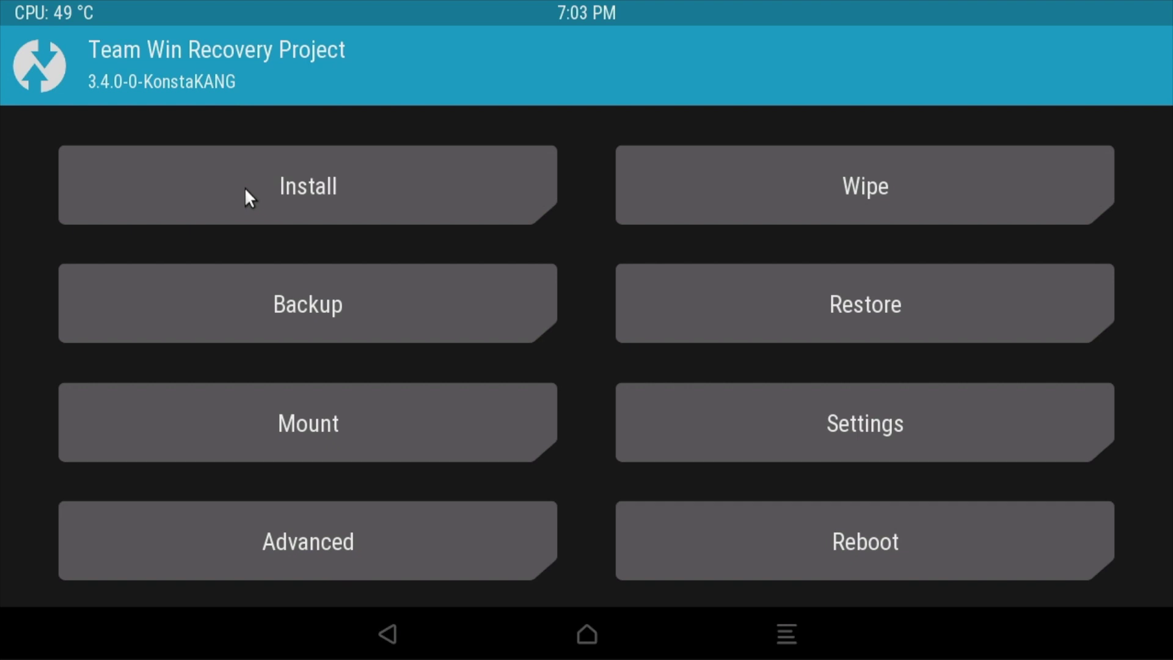
pyautogui.click(342, 448)
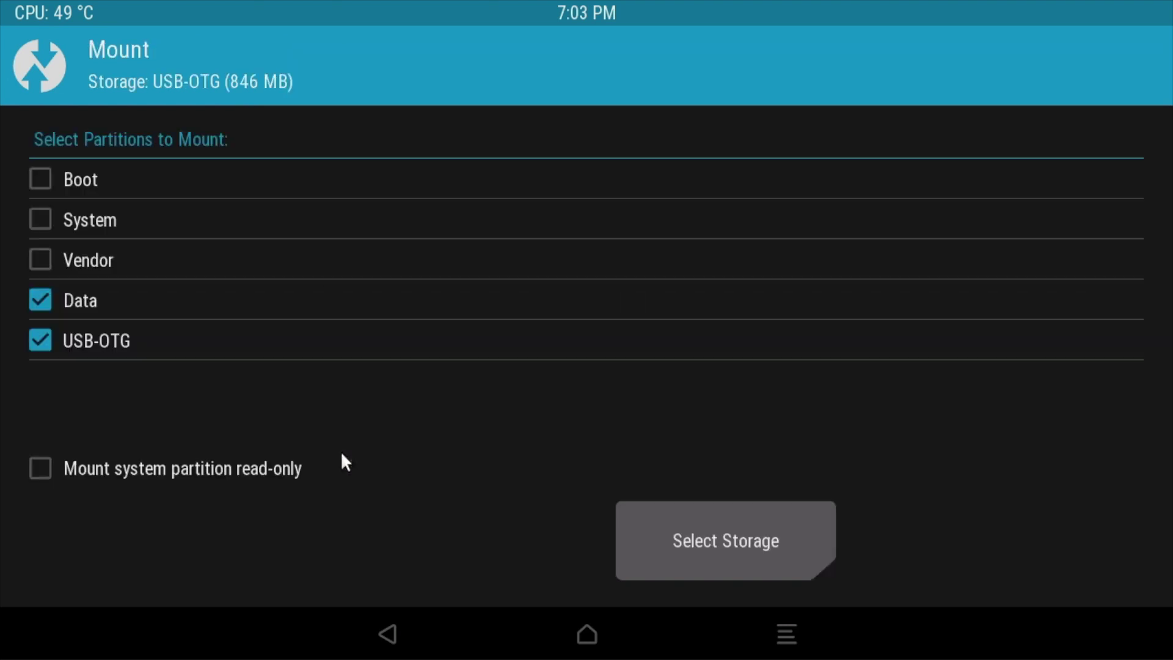
pyautogui.click(93, 174)
pyautogui.click(108, 216)
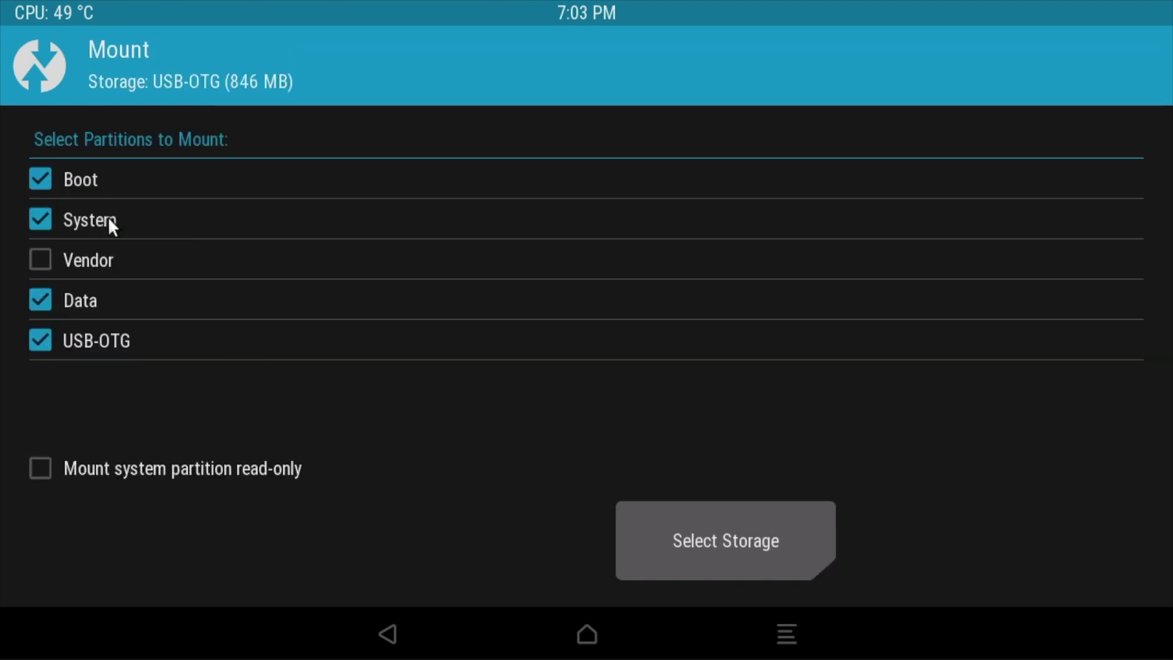
pyautogui.click(41, 60)
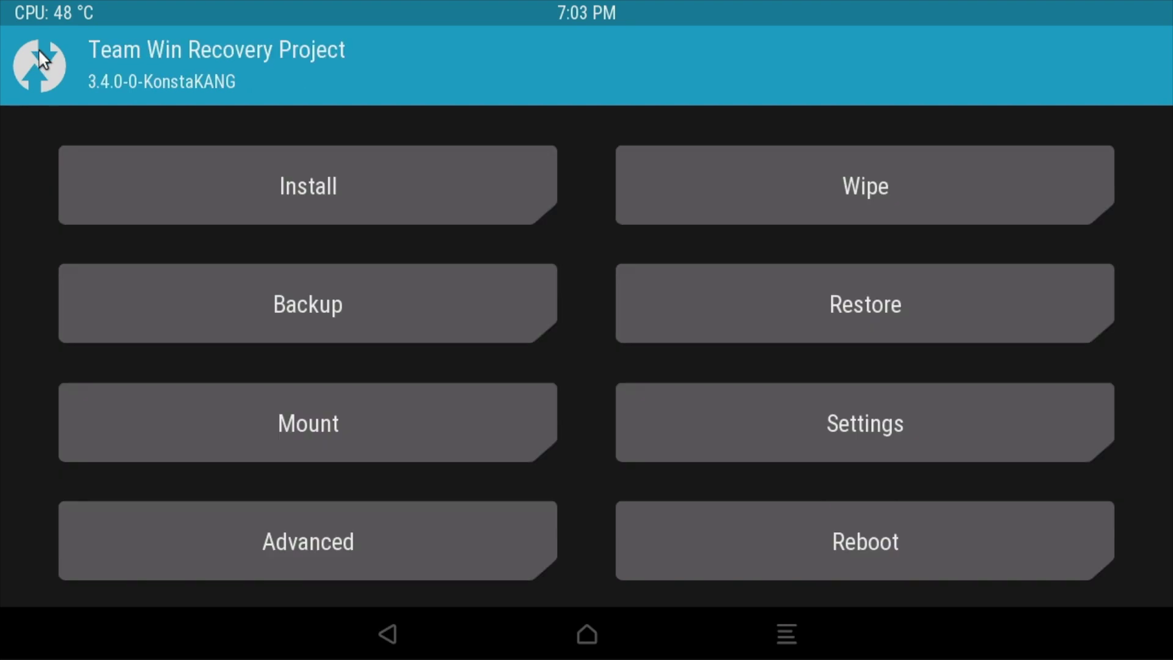
# Flash lineage-17.1-rpi-recovery2boot.zip from the USB-OTG drive.
pyautogui.click(365, 186)
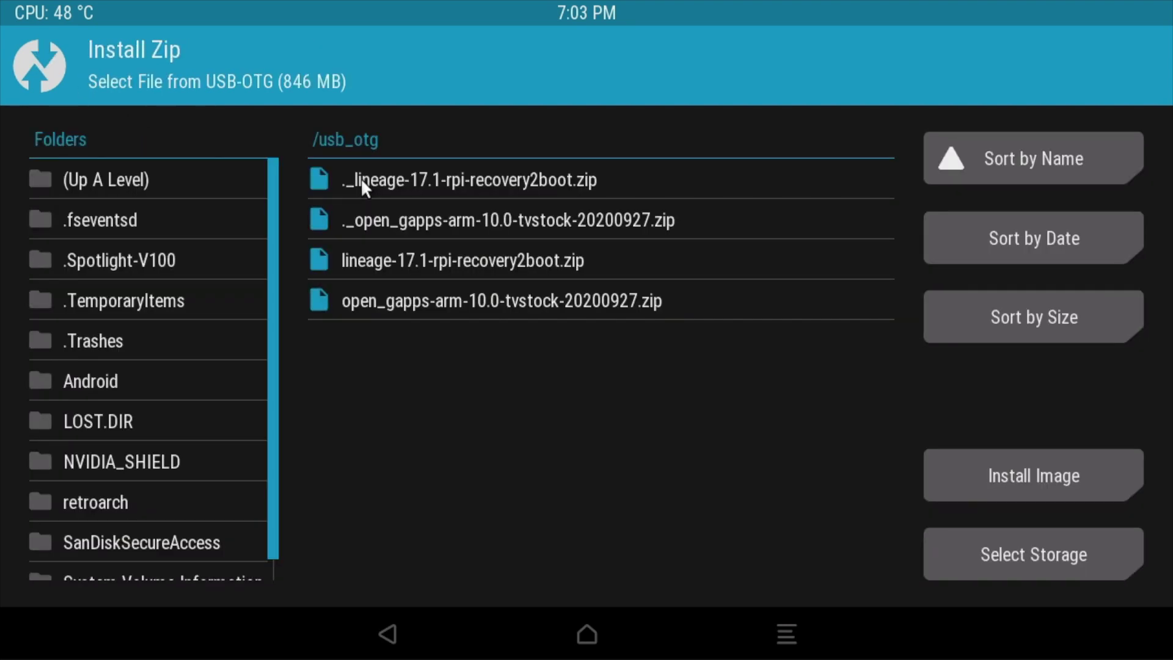
pyautogui.click(469, 260)
pyautogui.moveTo(701, 562); pyautogui.dragTo(1119, 568)
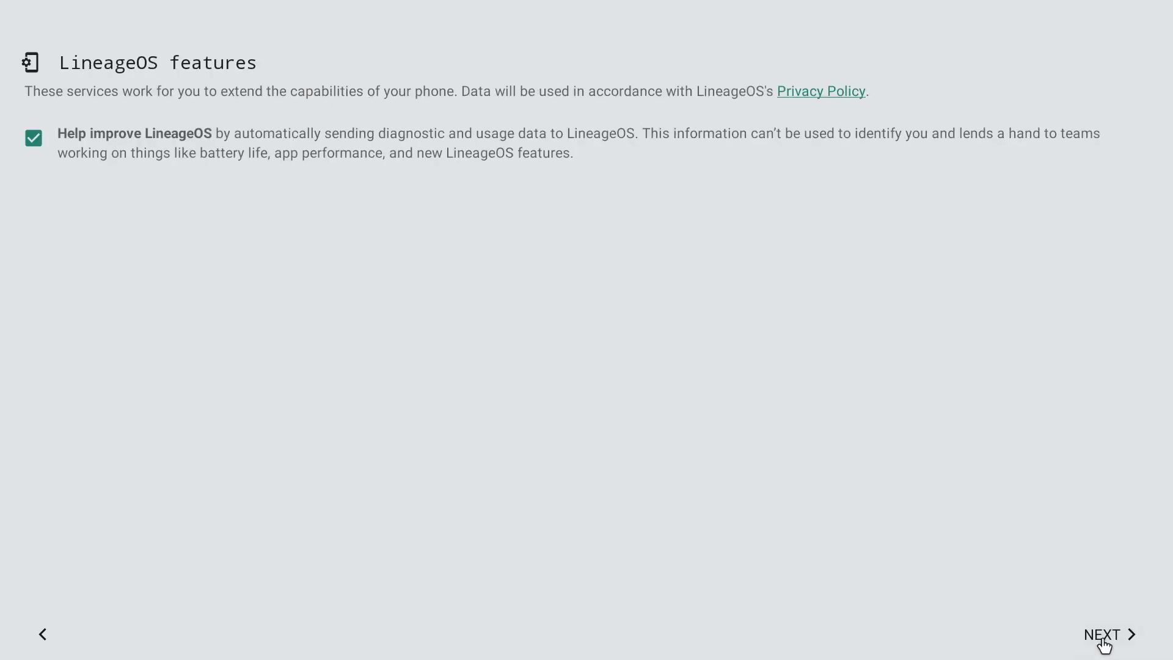
# Connect to the home Wi-Fi network and keep English (United States) as the setup language.
pyautogui.click(1103, 639)
pyautogui.click(1102, 641)
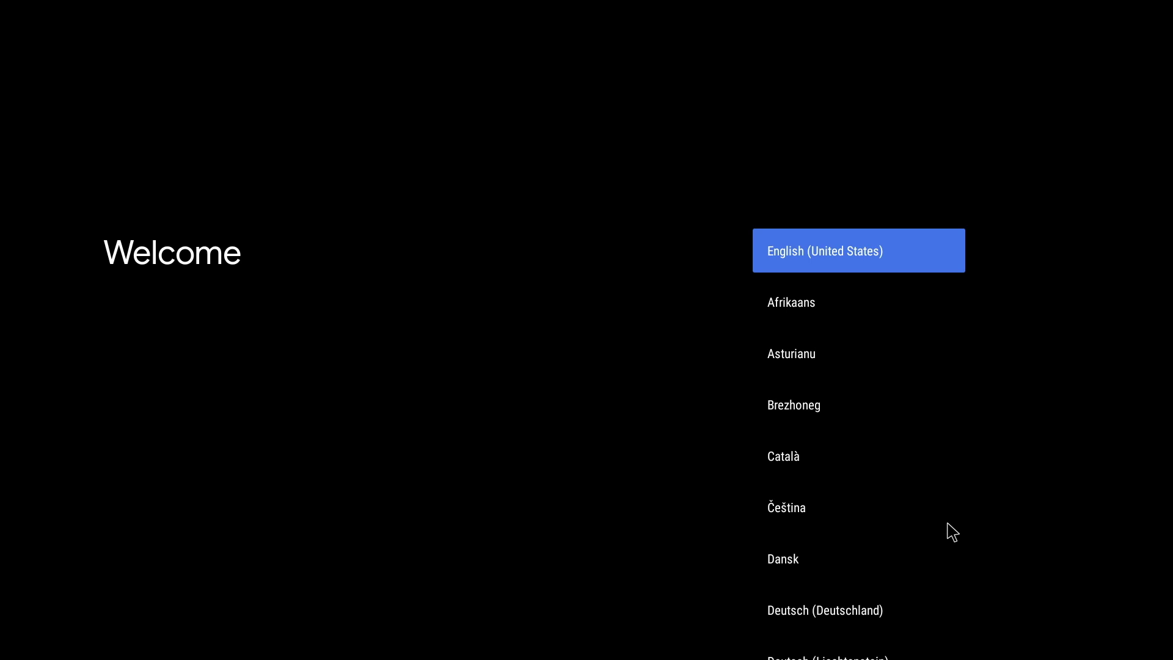
pyautogui.scroll(-1, 885, 553)
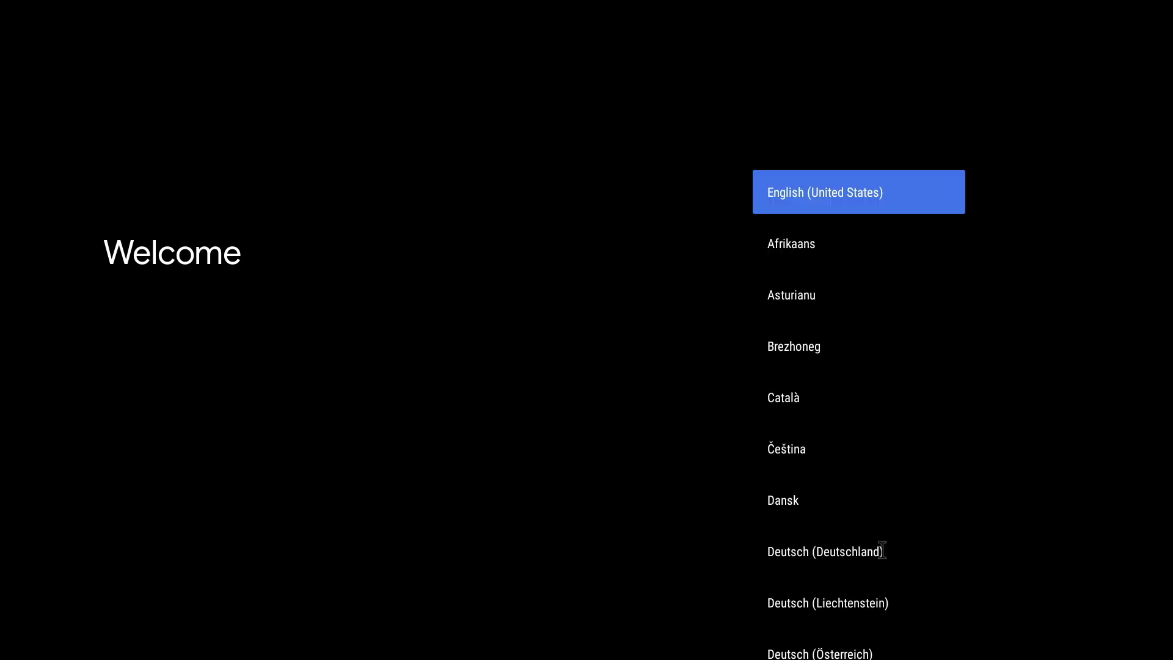
pyautogui.scroll(-3, 884, 552)
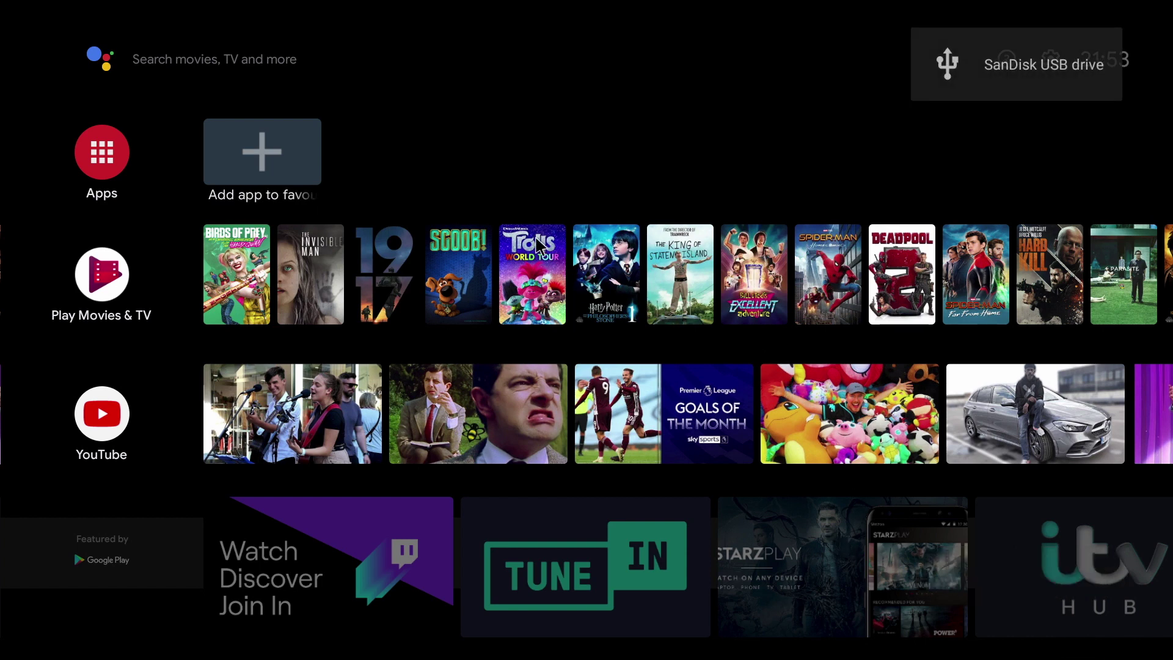
pyautogui.click(108, 160)
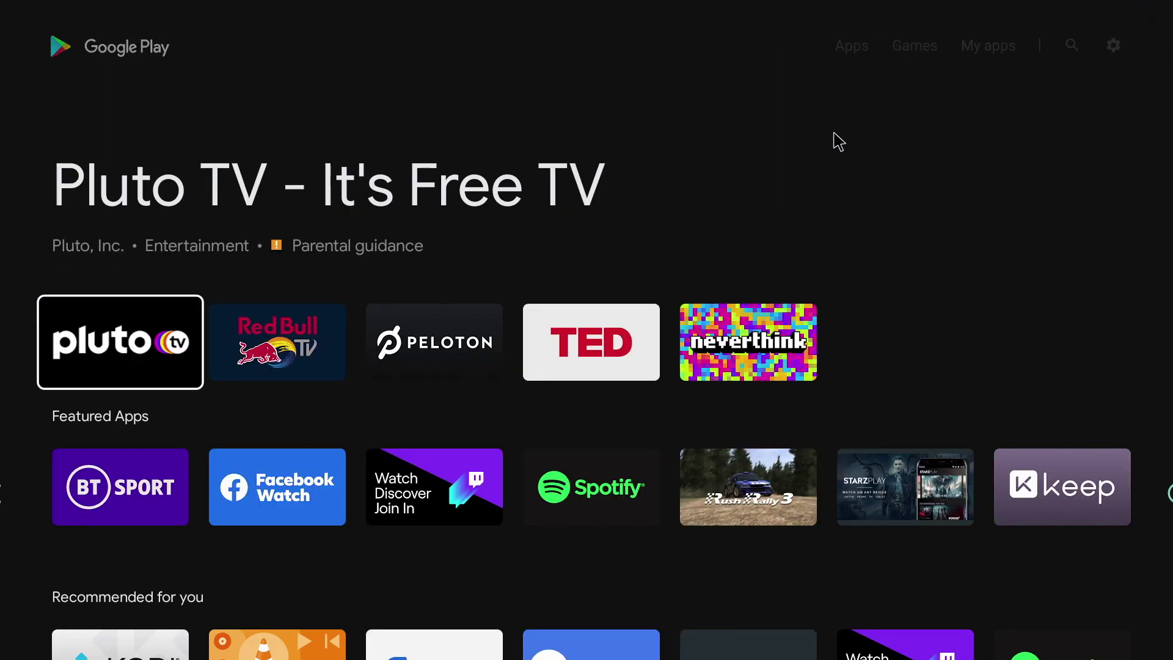
pyautogui.scroll(-1, 616, 302)
pyautogui.scroll(-2, 617, 306)
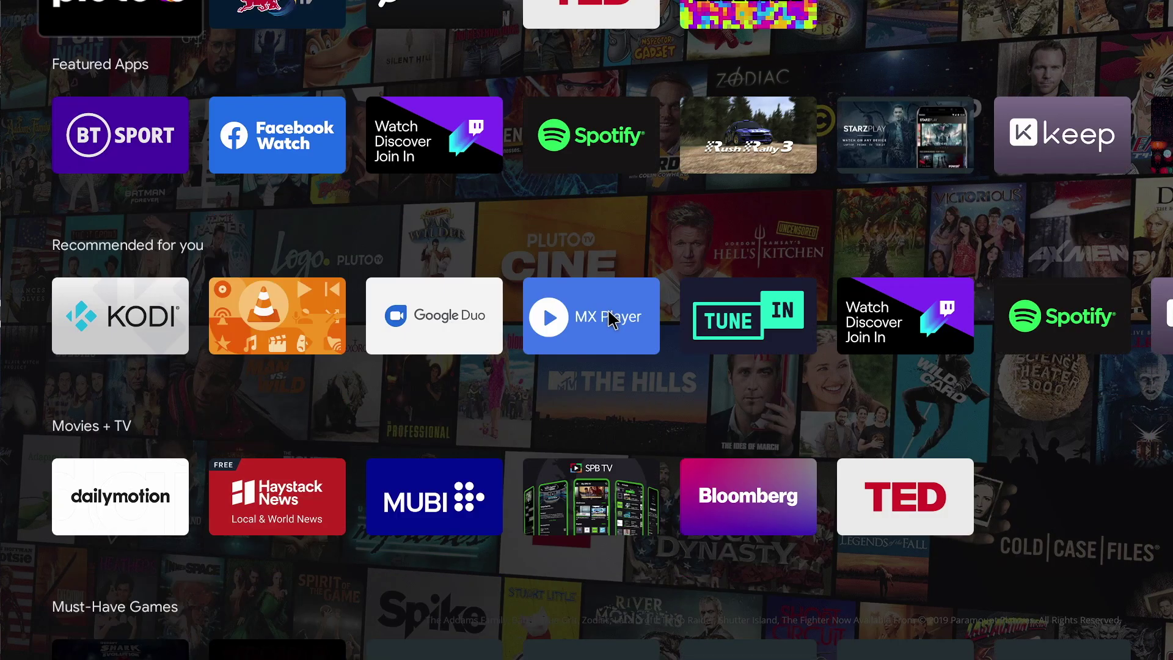
pyautogui.scroll(3, 611, 320)
pyautogui.scroll(-1, 603, 332)
pyautogui.scroll(-3, 601, 347)
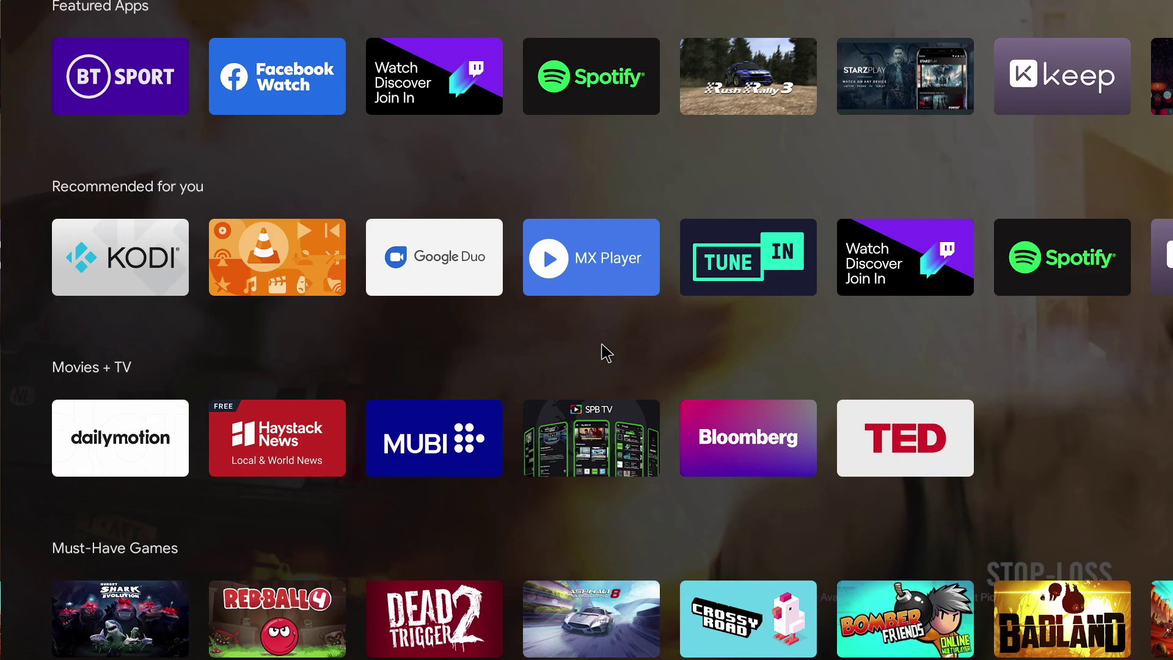
pyautogui.scroll(3, 602, 355)
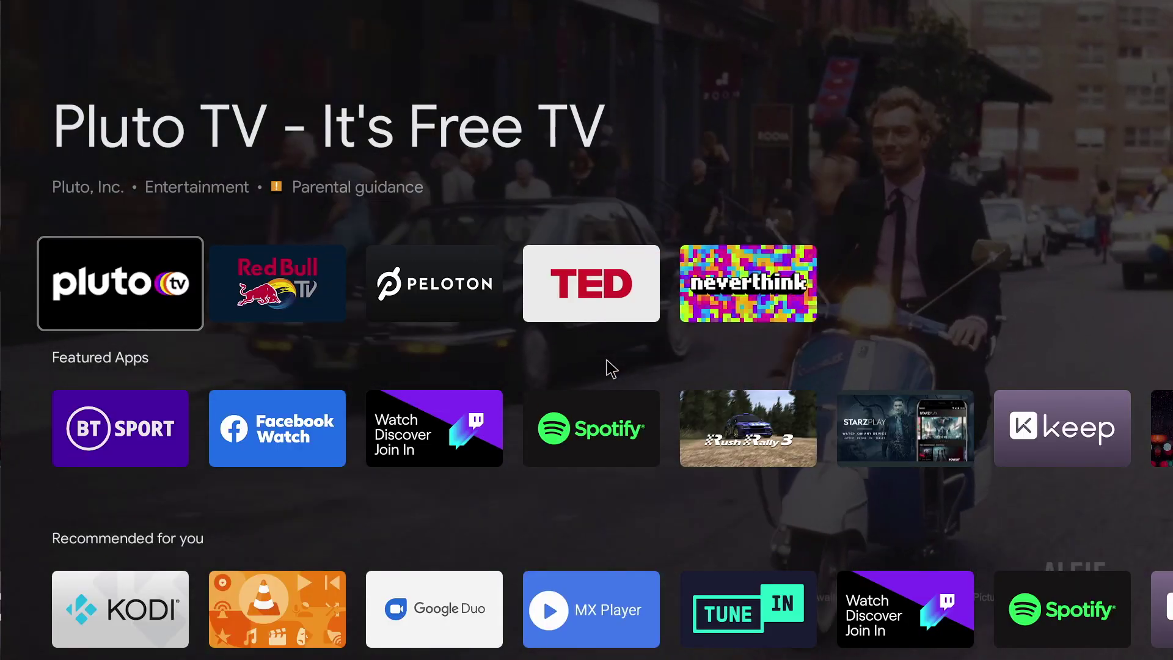
pyautogui.scroll(-3, 606, 369)
pyautogui.scroll(-7, 602, 376)
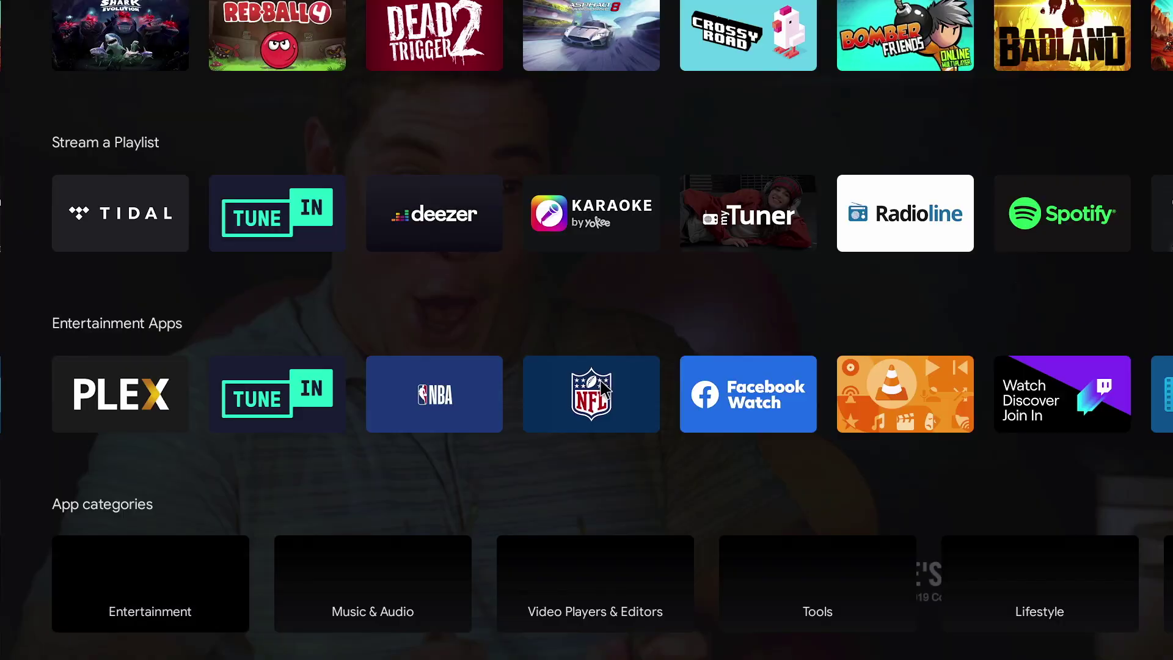
pyautogui.scroll(6, 605, 390)
pyautogui.scroll(4, 618, 396)
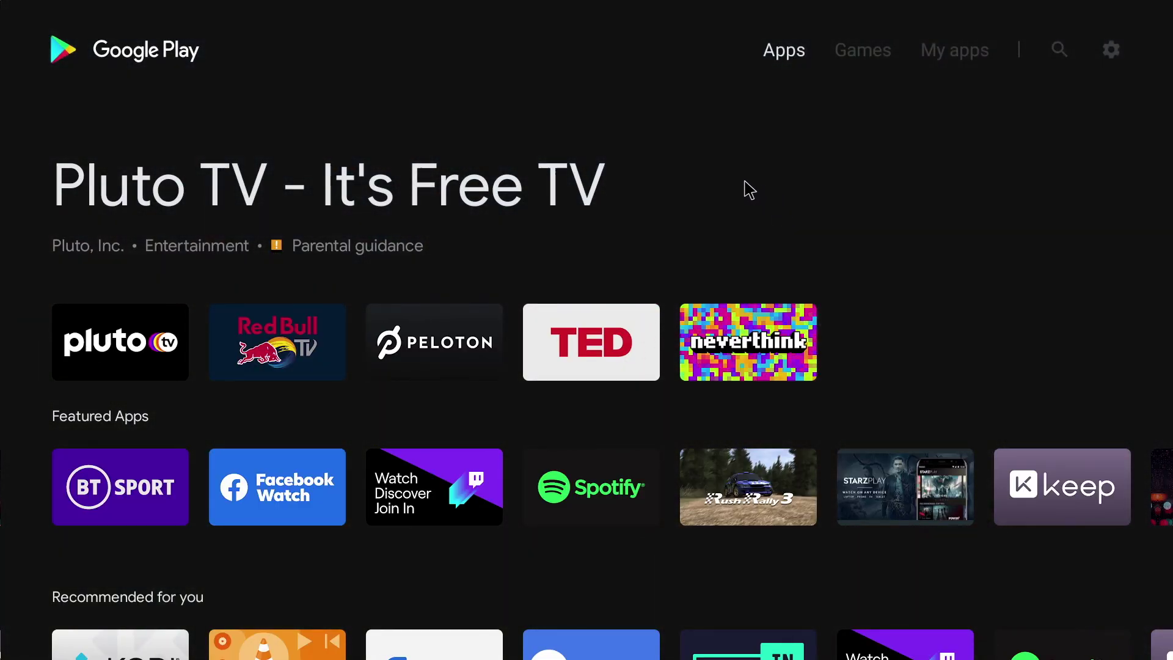
pyautogui.press('Escape')
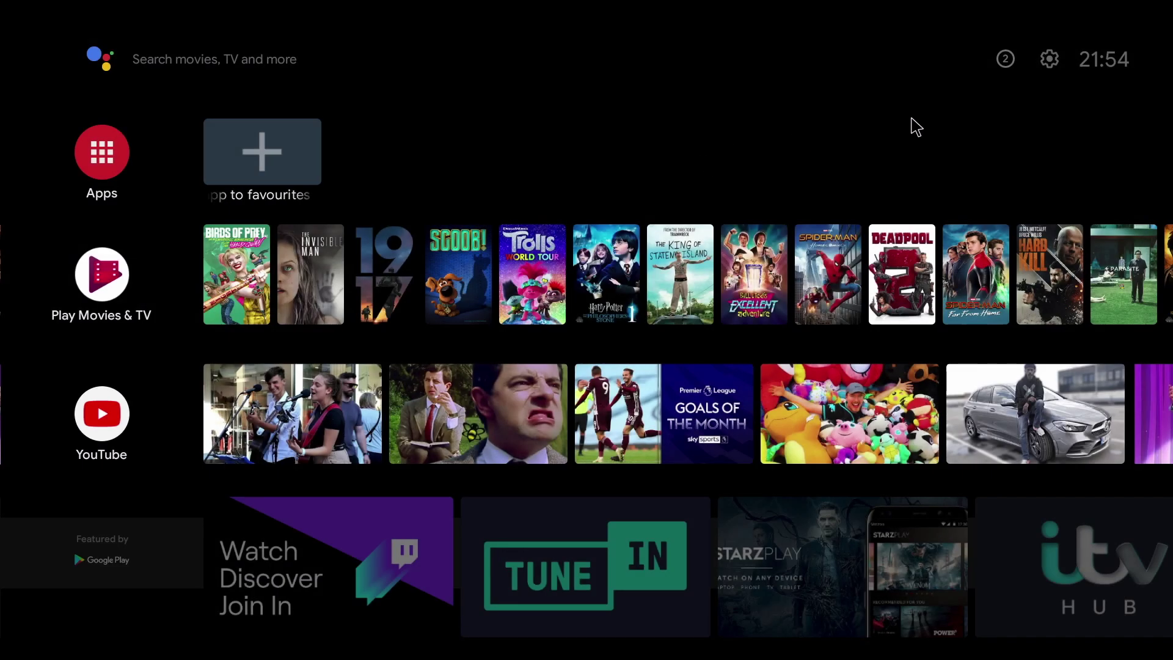